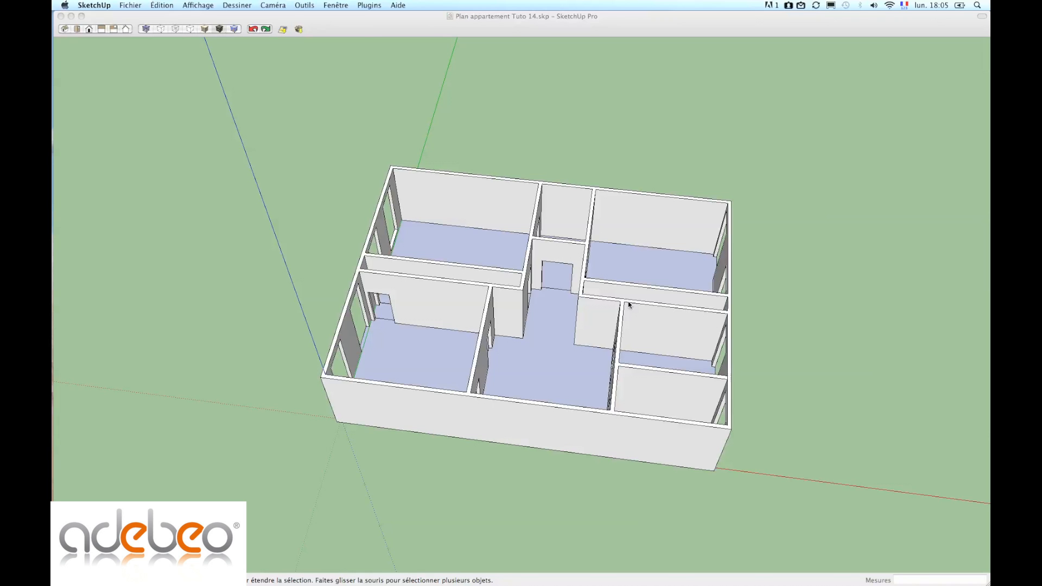
# Step: Create a new blank model, leaving the apartment plan model
pyautogui.click(461, 59)
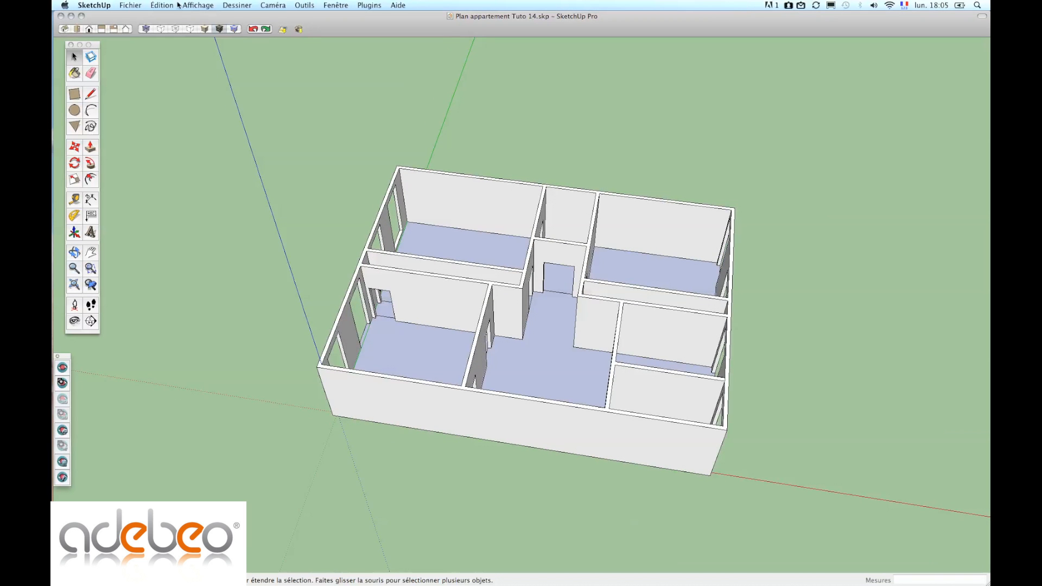
pyautogui.click(130, 5)
pyautogui.click(136, 15)
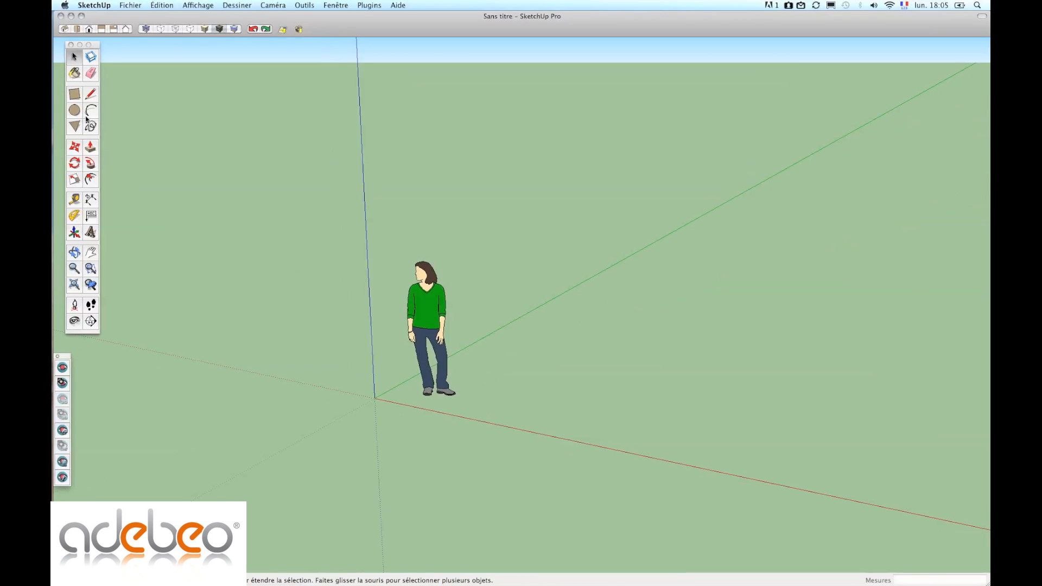
# Step: Draw a 140 cm by 40 cm rectangle on the ground beside the standing figure
pyautogui.click(74, 94)
pyautogui.click(509, 413)
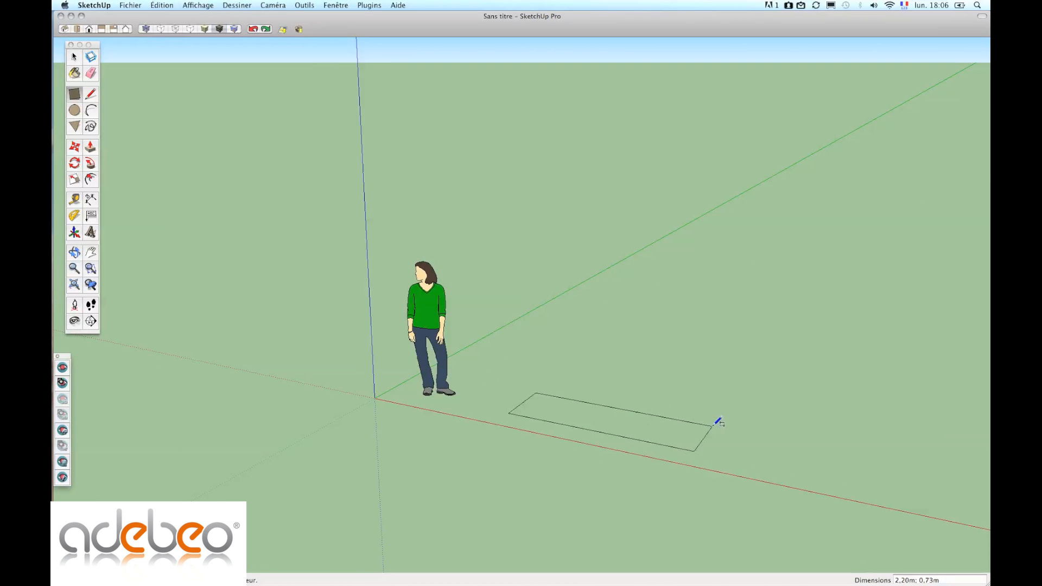
pyautogui.write('140CM;40CM')
pyautogui.press('Return')
# Step: Extrude the rectangle upward 140 cm into a box with Push/Pull
pyautogui.press('p')
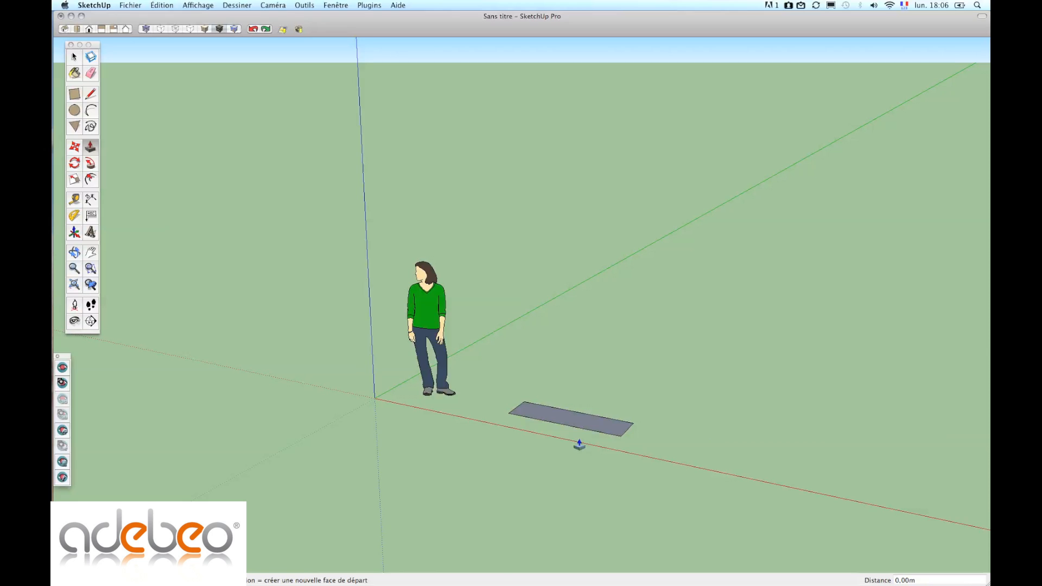
pyautogui.click(588, 426)
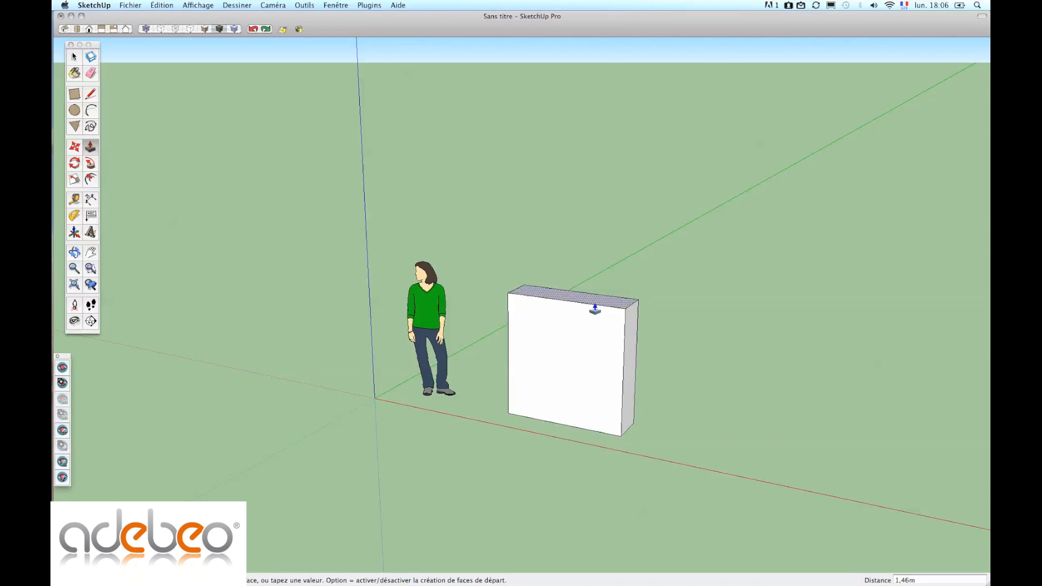
pyautogui.write('140CM')
pyautogui.press('Return')
pyautogui.press('space')
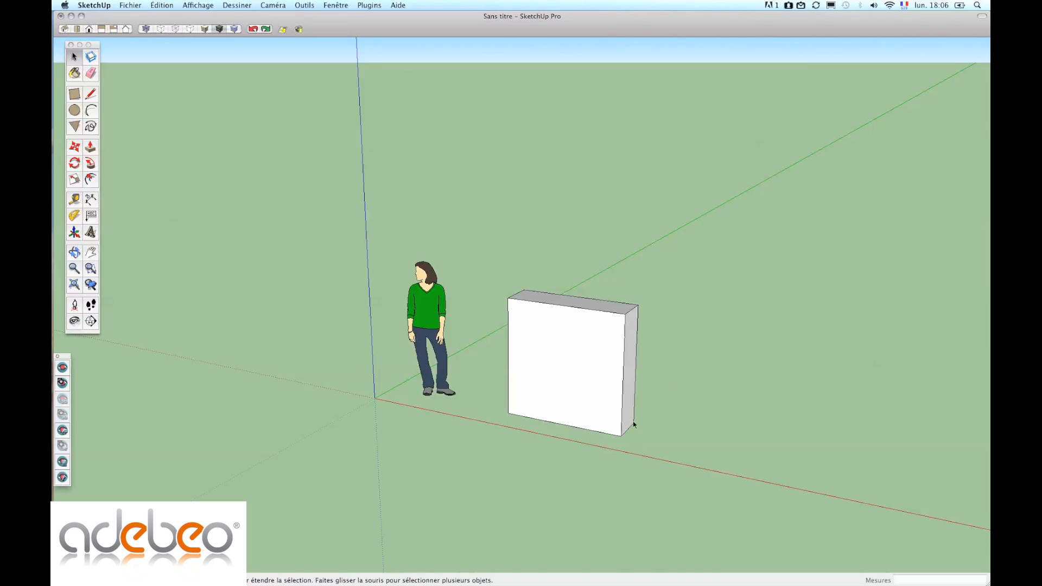
# Step: Offset the outline of the box's large front face inward by 4 cm
pyautogui.click(91, 179)
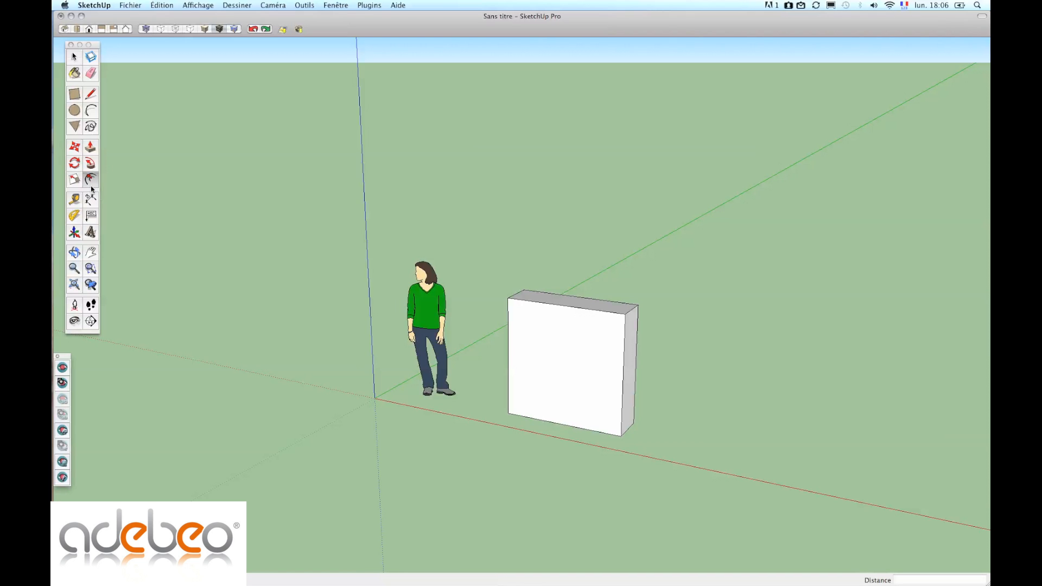
pyautogui.click(508, 348)
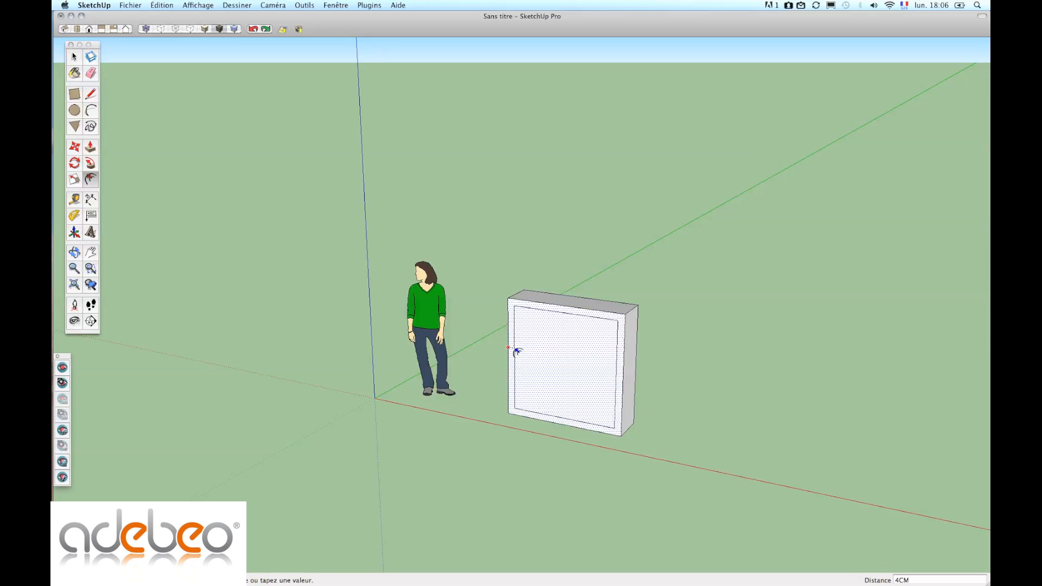
pyautogui.click(518, 352)
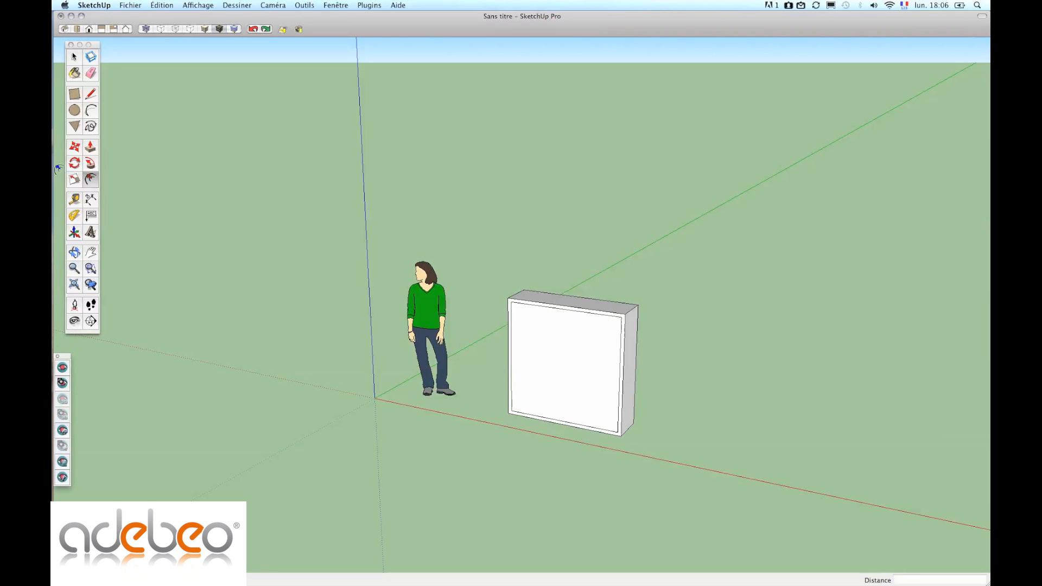
# Step: Push the inner front face 0.40 m through to the back so the box becomes an open frame
pyautogui.click(96, 152)
pyautogui.click(565, 333)
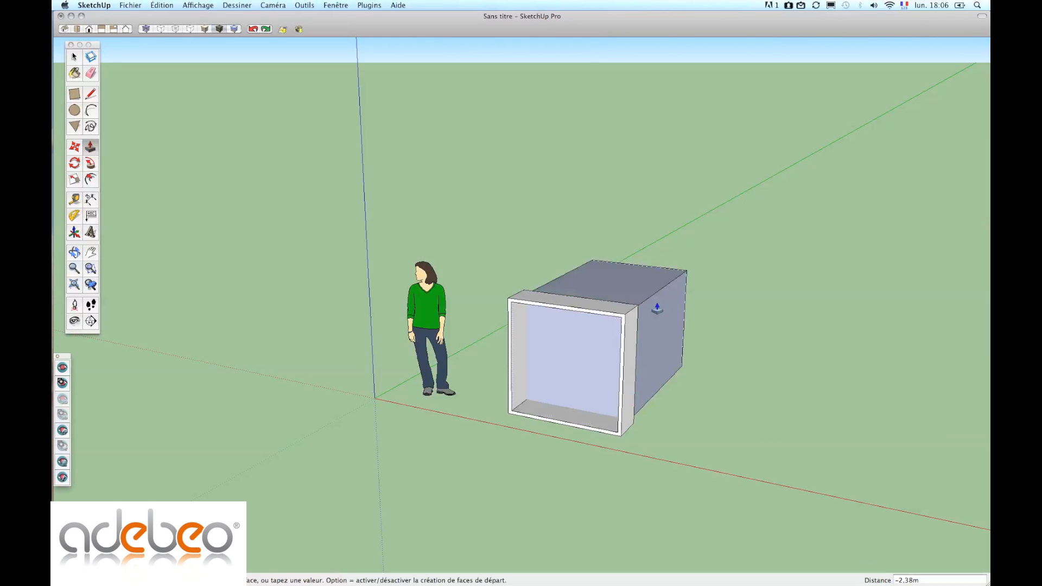
pyautogui.click(638, 309)
pyautogui.moveTo(638, 309); pyautogui.dragTo(641, 399, button='middle')
pyautogui.scroll(5, 624, 402)
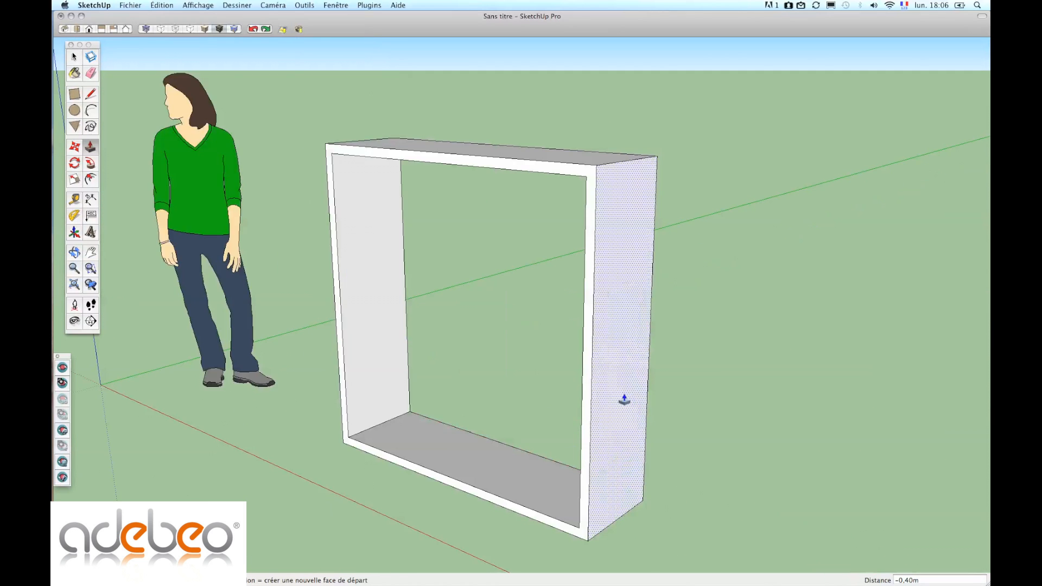
pyautogui.scroll(-2, 619, 398)
pyautogui.press('space')
# Step: Select all the connected geometry of the frame and make it a group
pyautogui.moveTo(604, 385); pyautogui.dragTo(667, 455, button='middle')
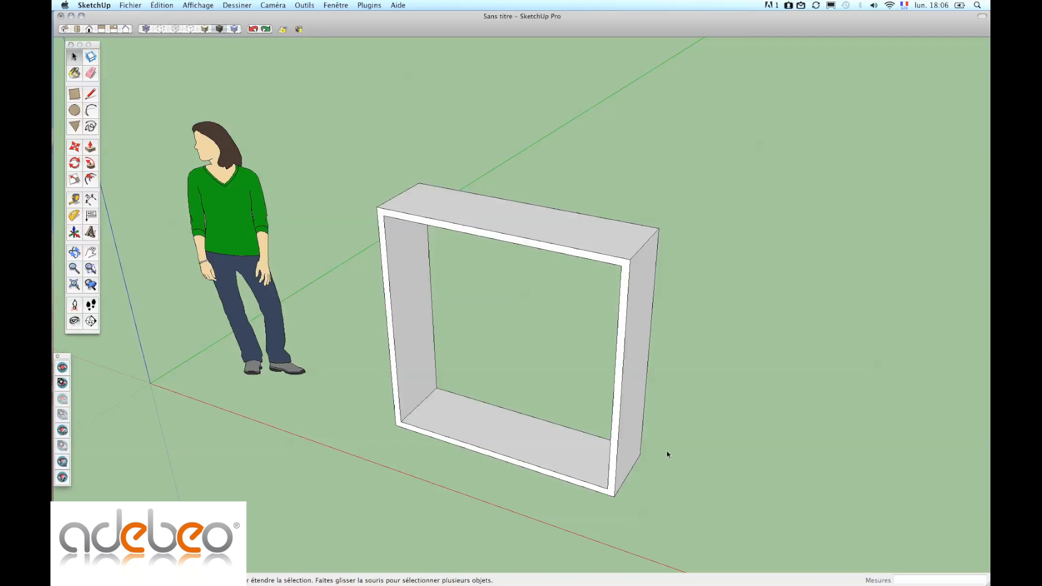
pyautogui.tripleClick(630, 431)
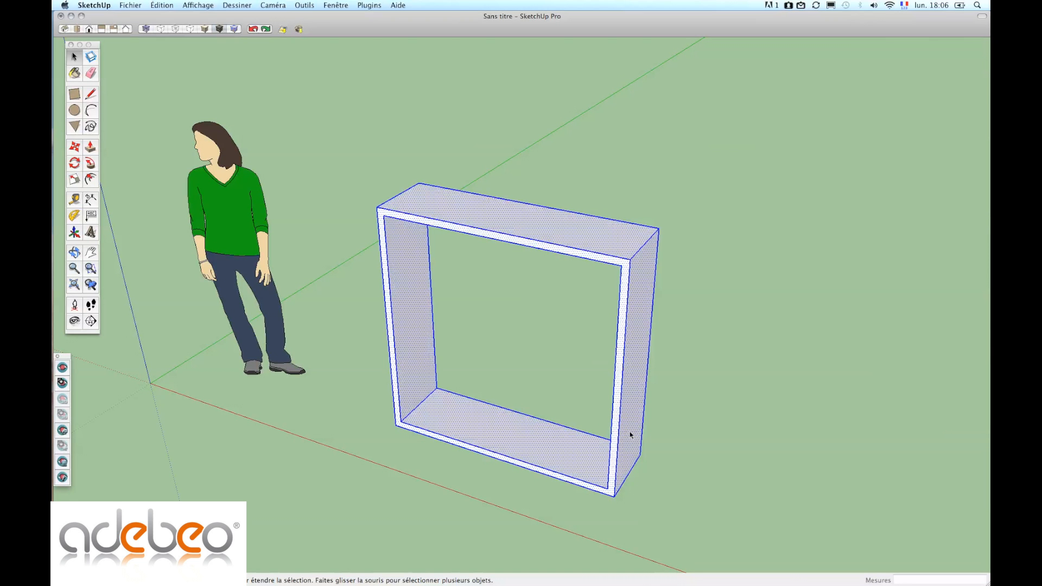
pyautogui.rightClick(630, 432)
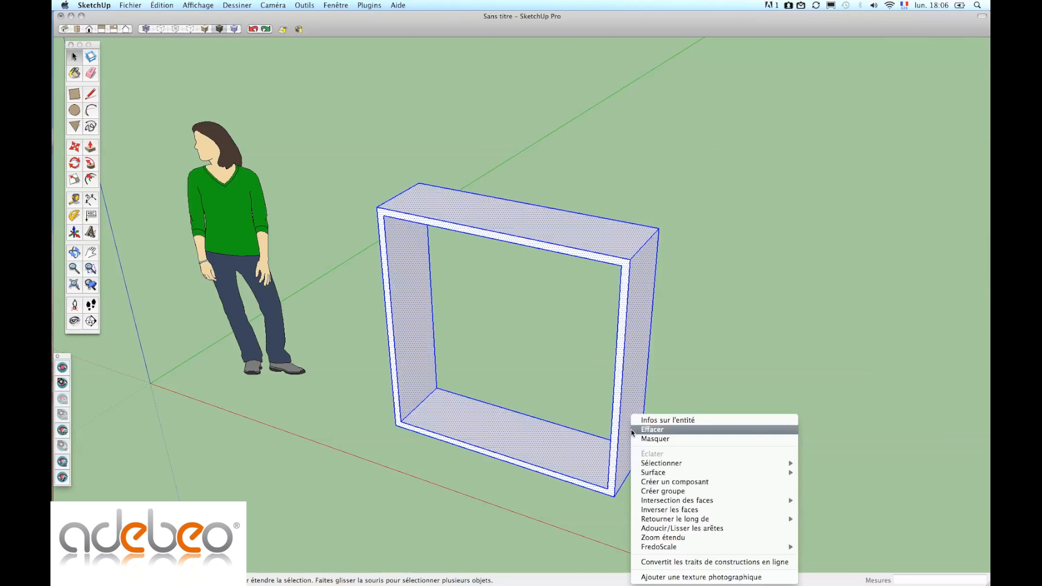
pyautogui.click(678, 493)
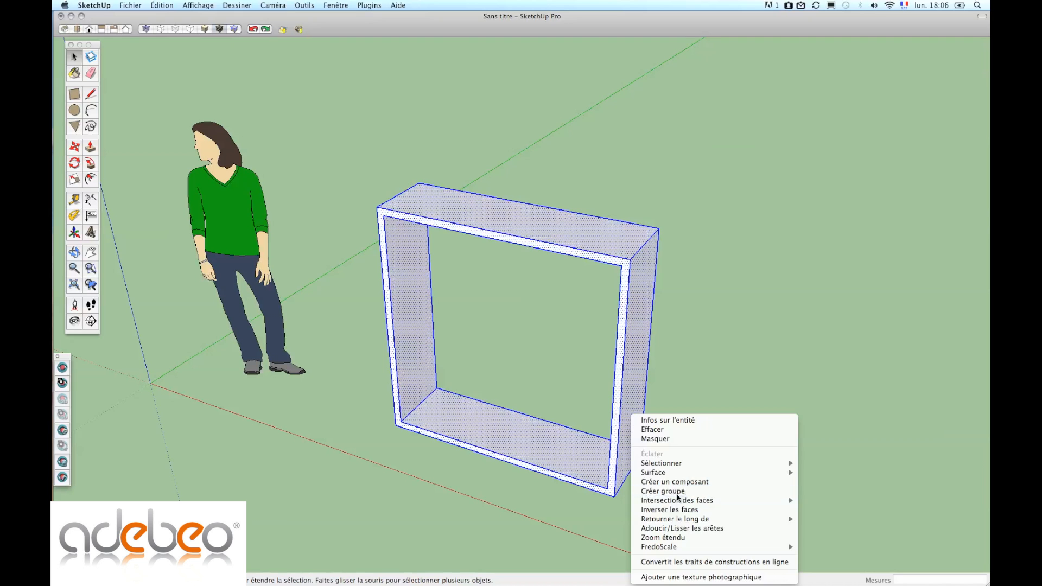
pyautogui.moveTo(677, 466); pyautogui.dragTo(563, 442, button='middle')
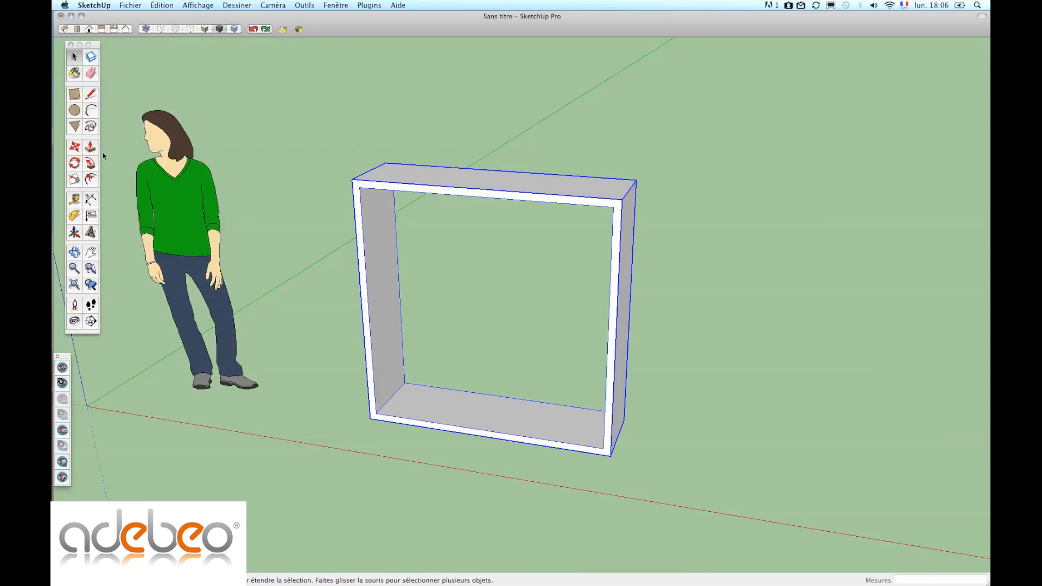
# Step: Paint the whole frame group bright red, close the colour palette and deselect the group
pyautogui.click(75, 73)
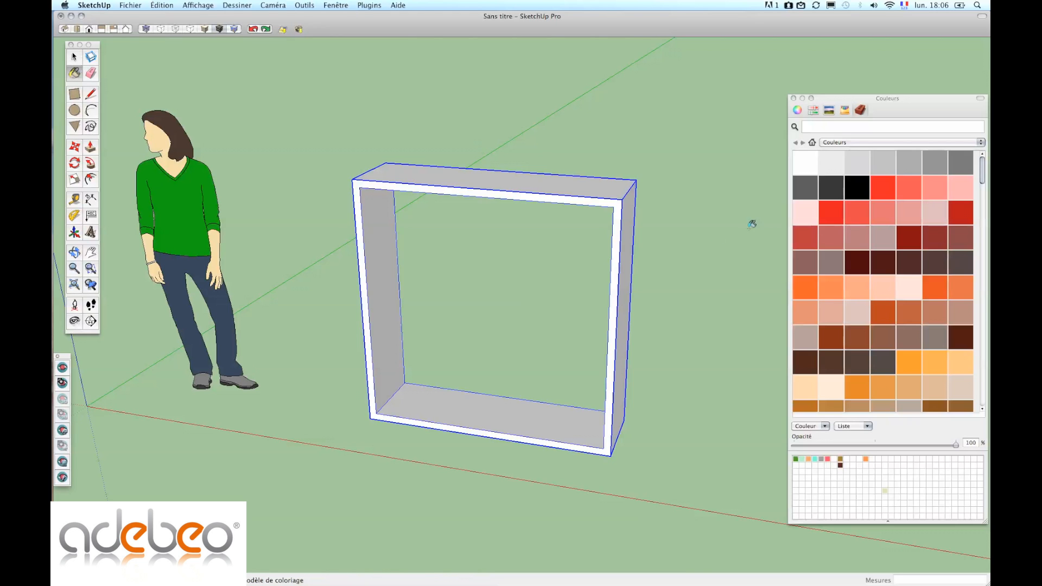
pyautogui.click(830, 212)
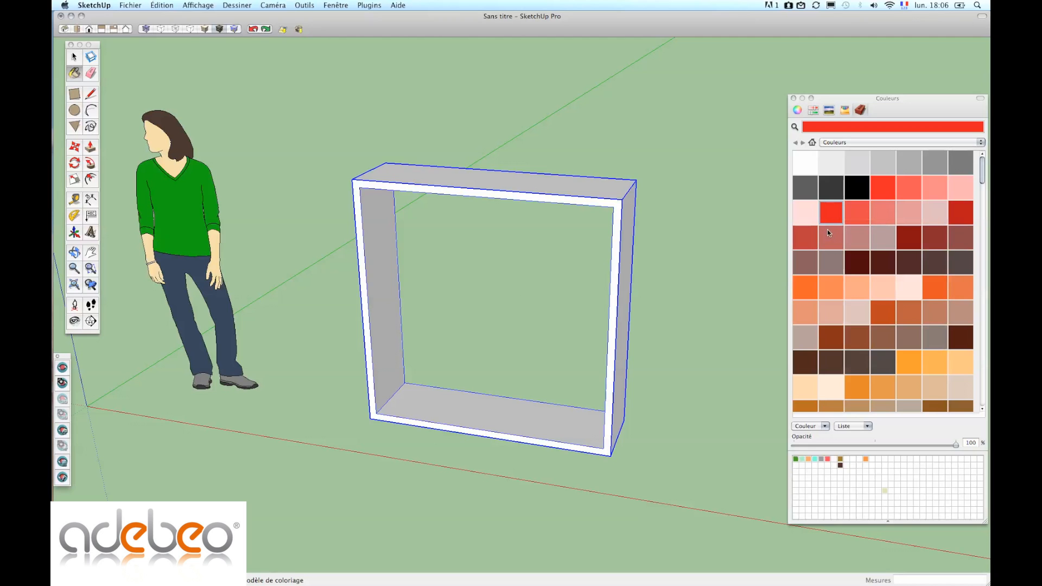
pyautogui.click(617, 194)
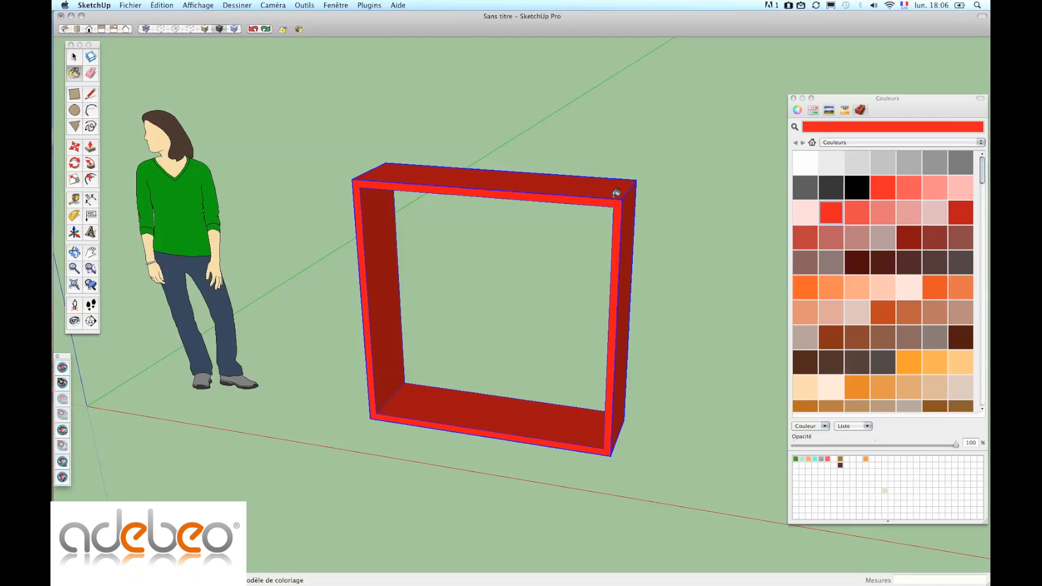
pyautogui.click(793, 99)
pyautogui.click(74, 57)
pyautogui.click(315, 302)
# Step: Draw a rectangle outside the group that covers the inner bottom surface of the red frame
pyautogui.press('o')
pyautogui.moveTo(354, 358); pyautogui.dragTo(402, 394)
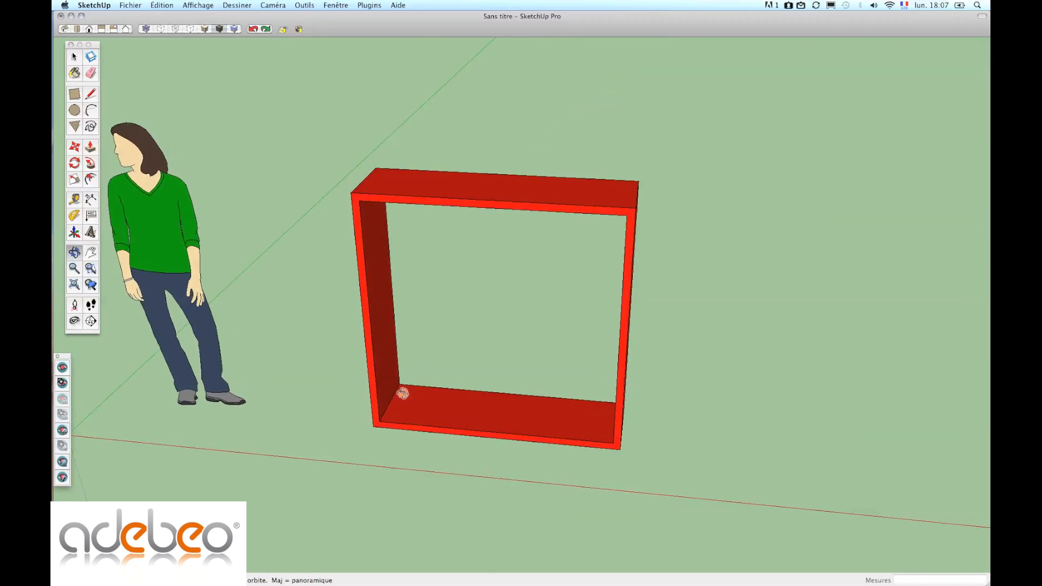
pyautogui.press('space')
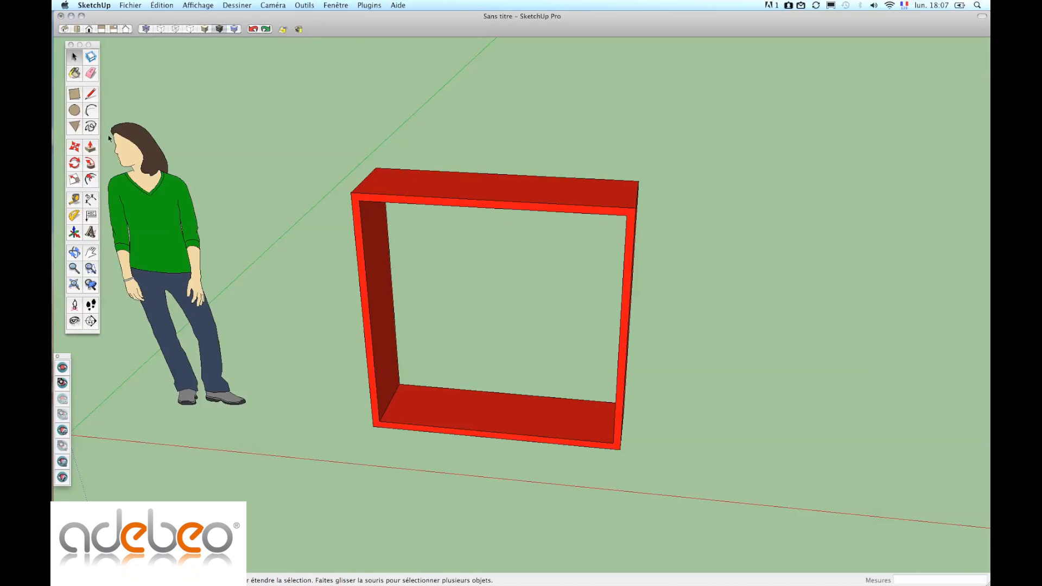
pyautogui.click(75, 95)
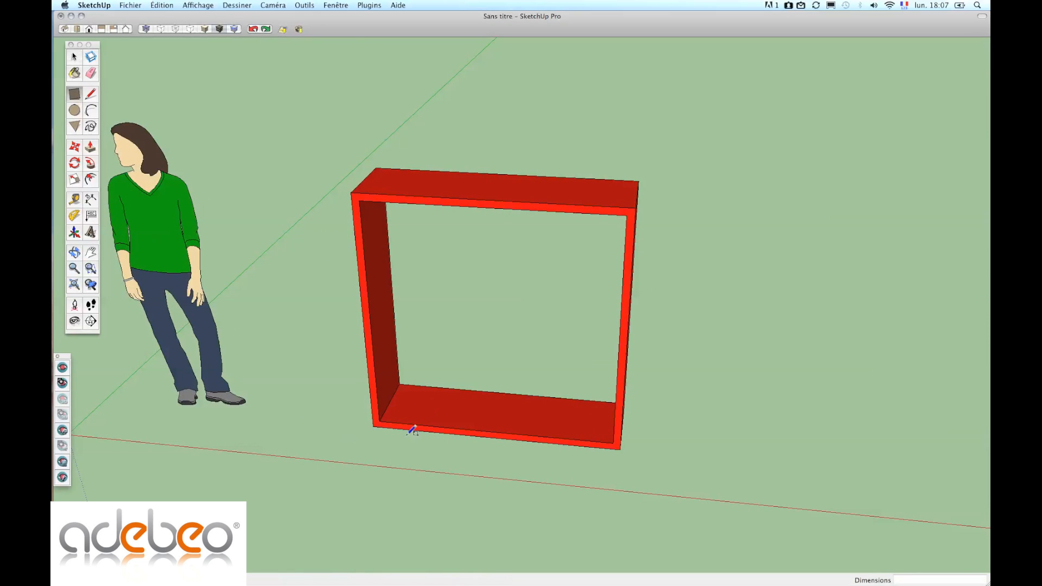
pyautogui.click(400, 383)
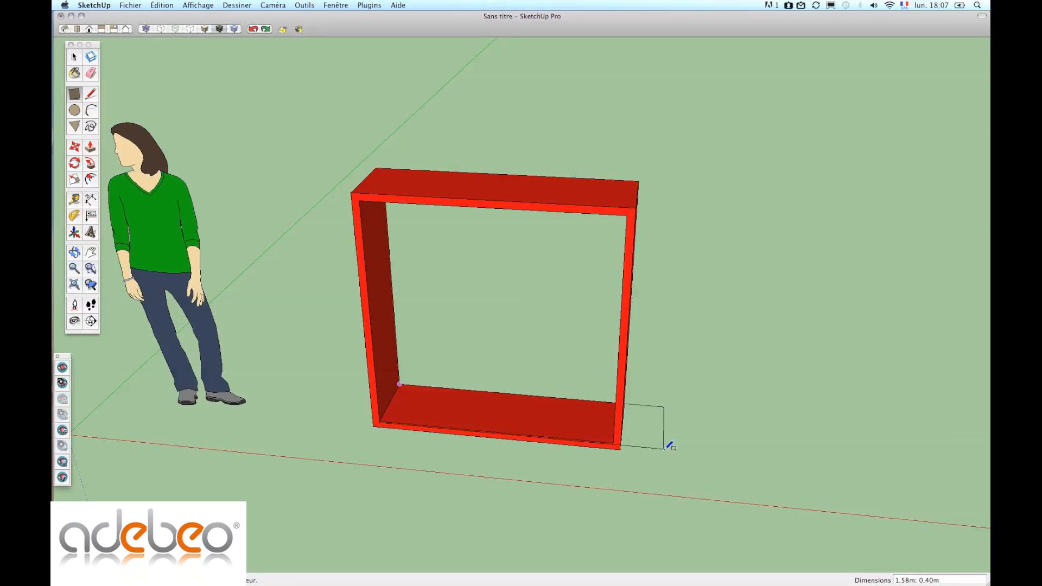
pyautogui.moveTo(547, 436); pyautogui.dragTo(479, 434, button='middle')
pyautogui.scroll(5, 625, 411)
pyautogui.scroll(-5, 624, 415)
# Step: Examine the new bottom face inside the frame by selecting it on its own and viewing it up close
pyautogui.press('space')
pyautogui.doubleClick(487, 423)
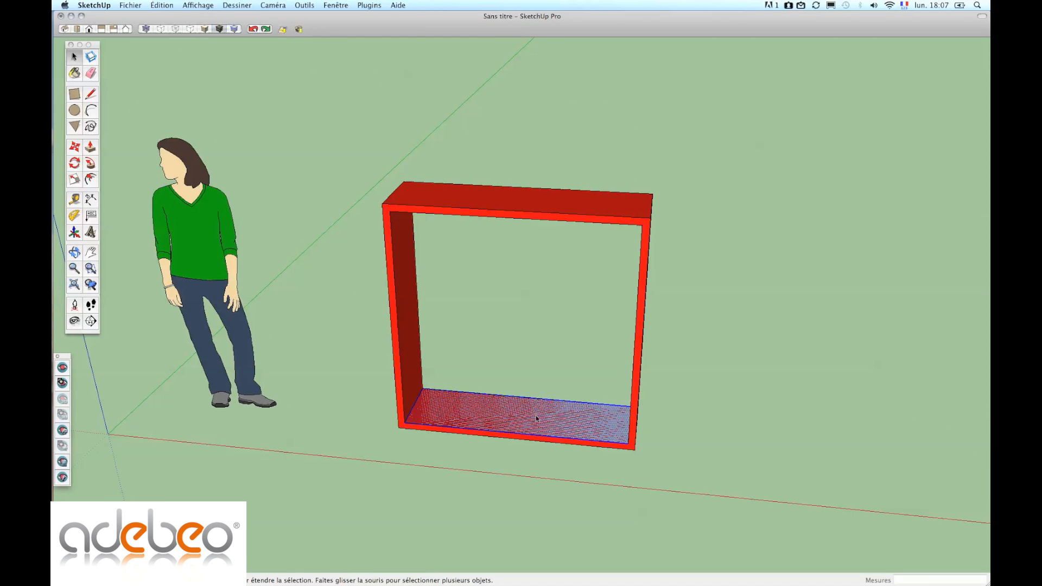
pyautogui.tripleClick(418, 310)
pyautogui.moveTo(583, 436); pyautogui.dragTo(525, 449, button='middle')
pyautogui.click(615, 430)
pyautogui.scroll(4, 614, 433)
pyautogui.scroll(2, 614, 432)
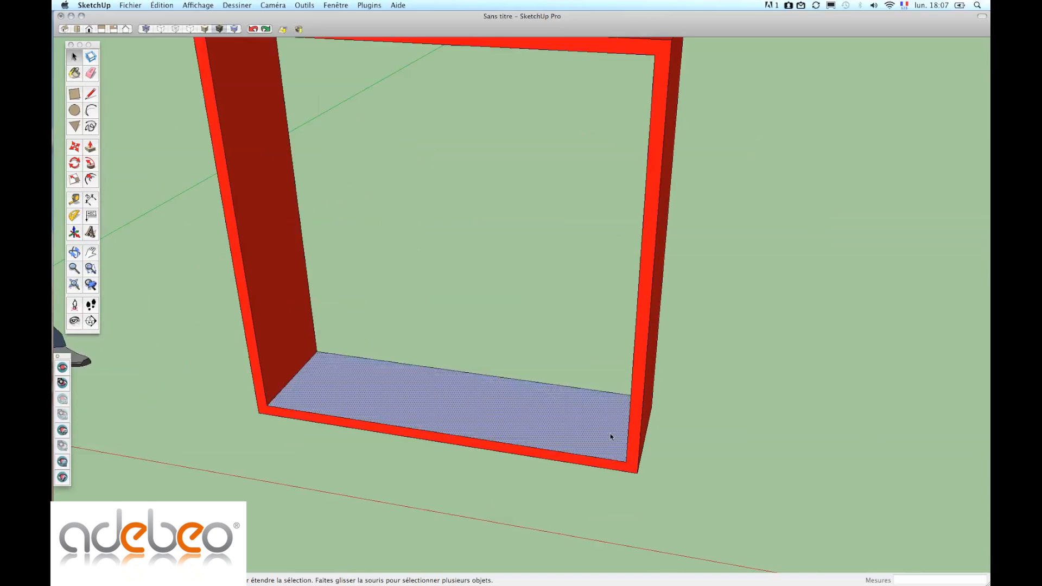
pyautogui.scroll(-4, 607, 434)
pyautogui.moveTo(607, 436); pyautogui.dragTo(564, 429, button='middle')
pyautogui.scroll(4, 592, 449)
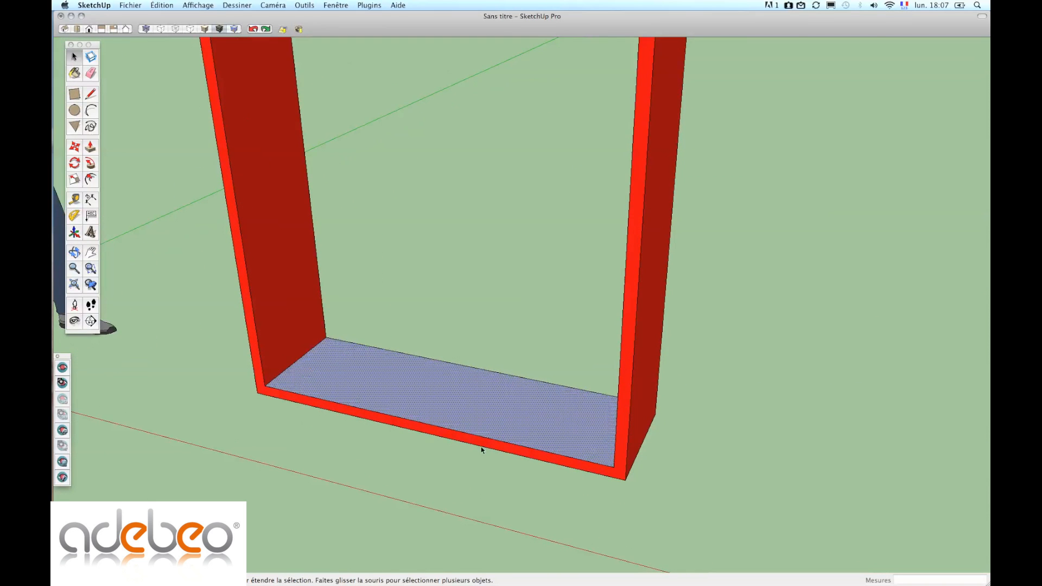
# Step: Extrude the bottom face upward 2 cm with Push/Pull to form a shelf board
pyautogui.click(90, 148)
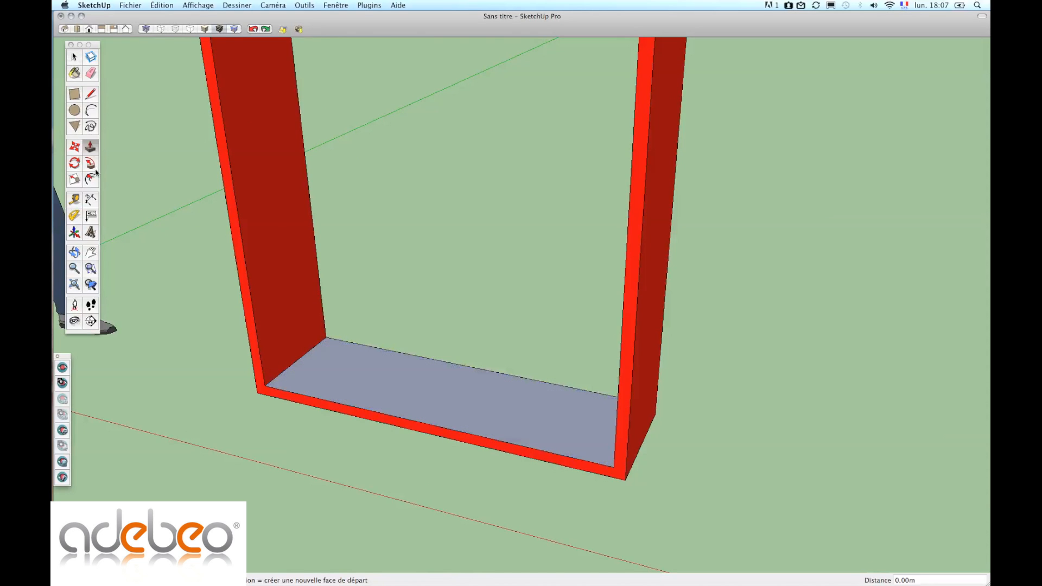
pyautogui.click(329, 396)
pyautogui.scroll(2, 331, 399)
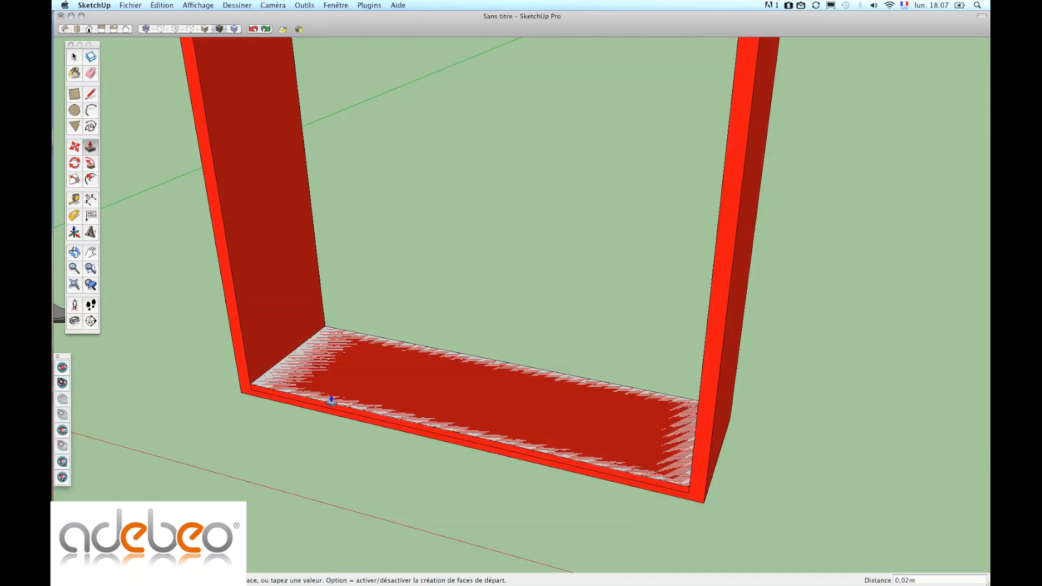
pyautogui.write('2')
pyautogui.press('Return')
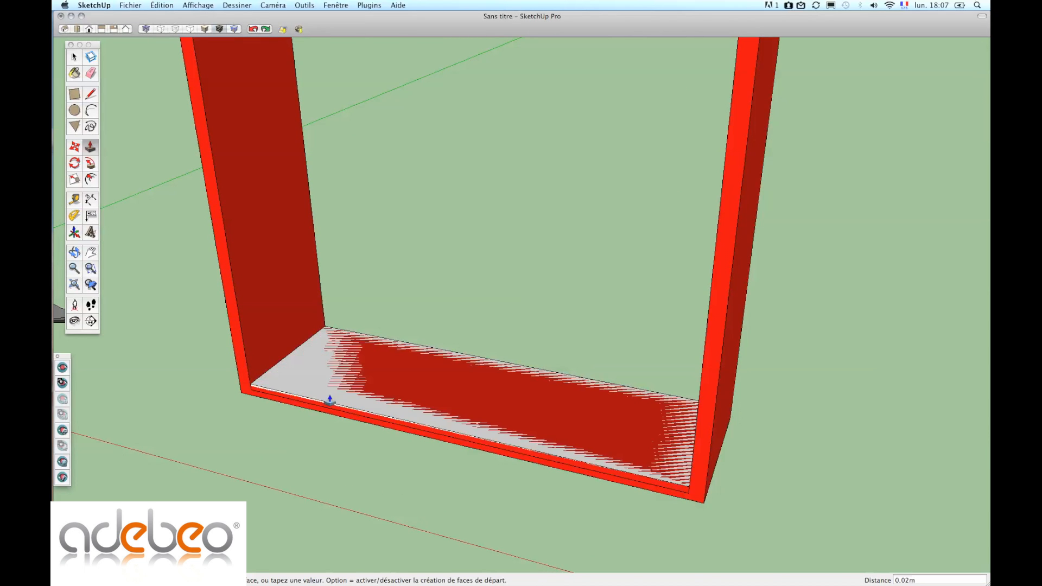
pyautogui.press('space')
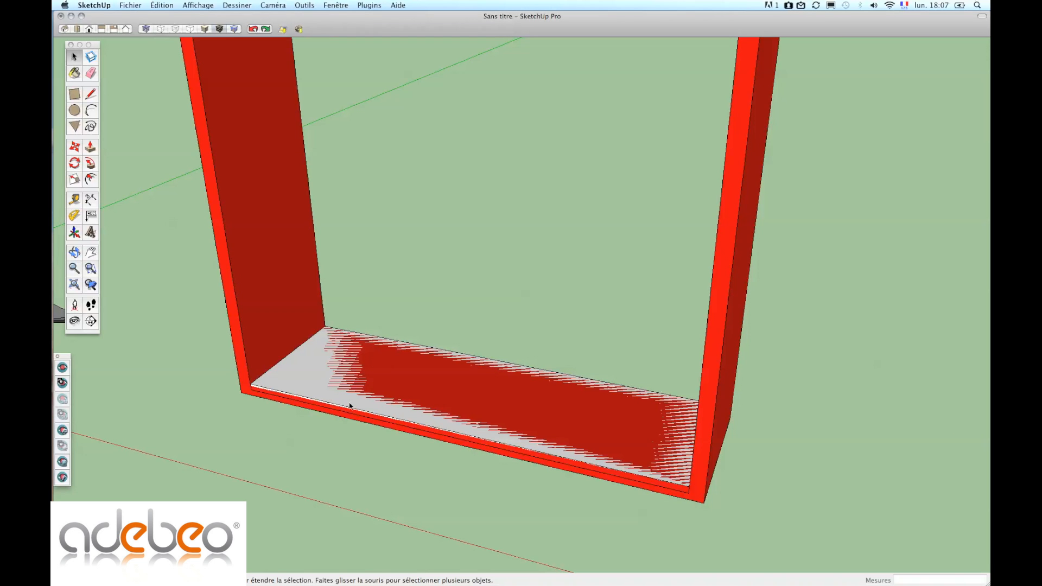
# Step: Select the entire shelf board and turn it into a component named "rayon", replacing the selection
pyautogui.click(373, 374)
pyautogui.moveTo(373, 376); pyautogui.dragTo(417, 383, button='middle')
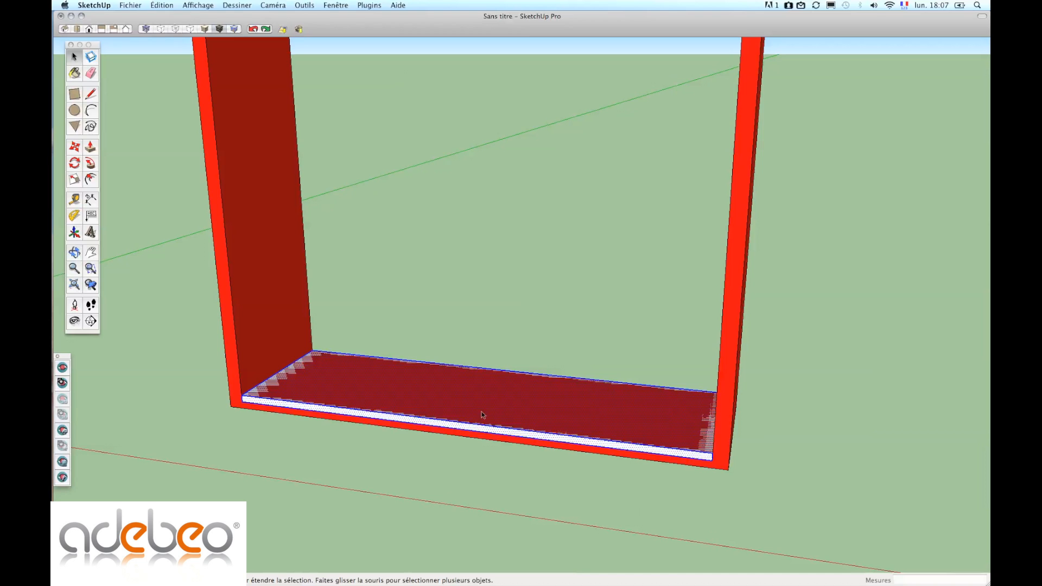
pyautogui.rightClick(396, 392)
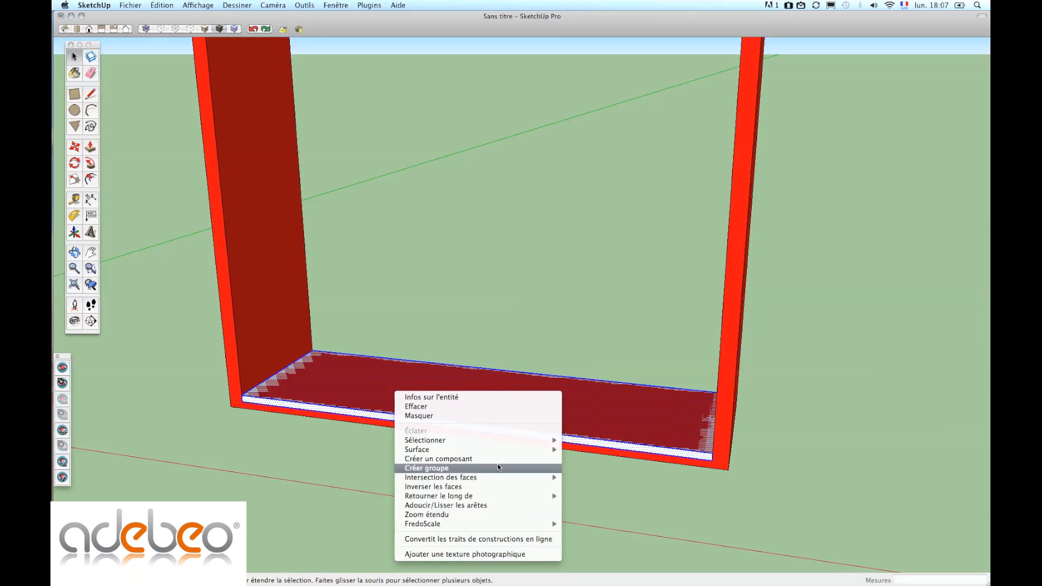
pyautogui.click(471, 460)
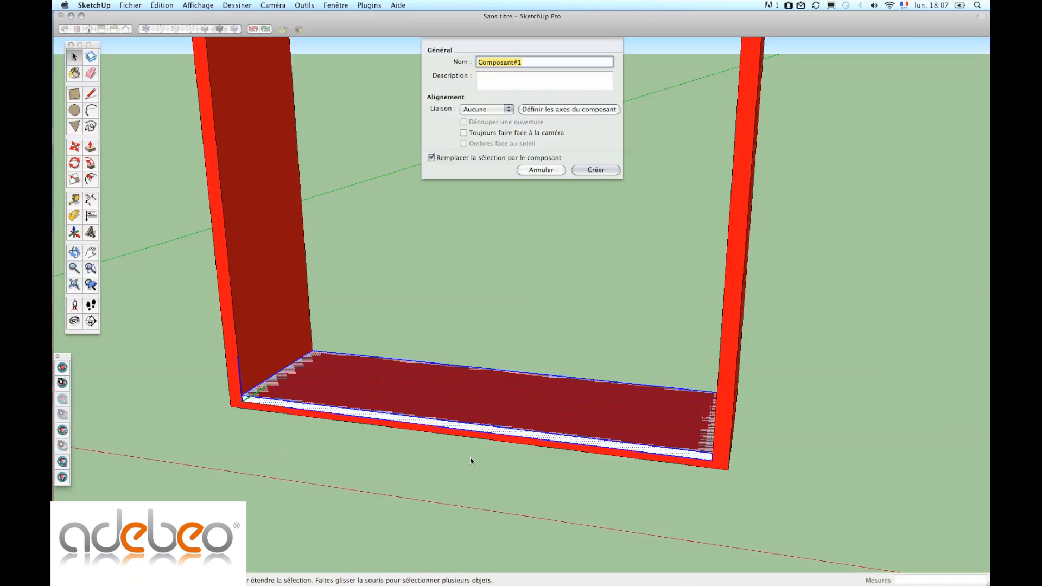
pyautogui.write('rayon')
pyautogui.press('Tab')
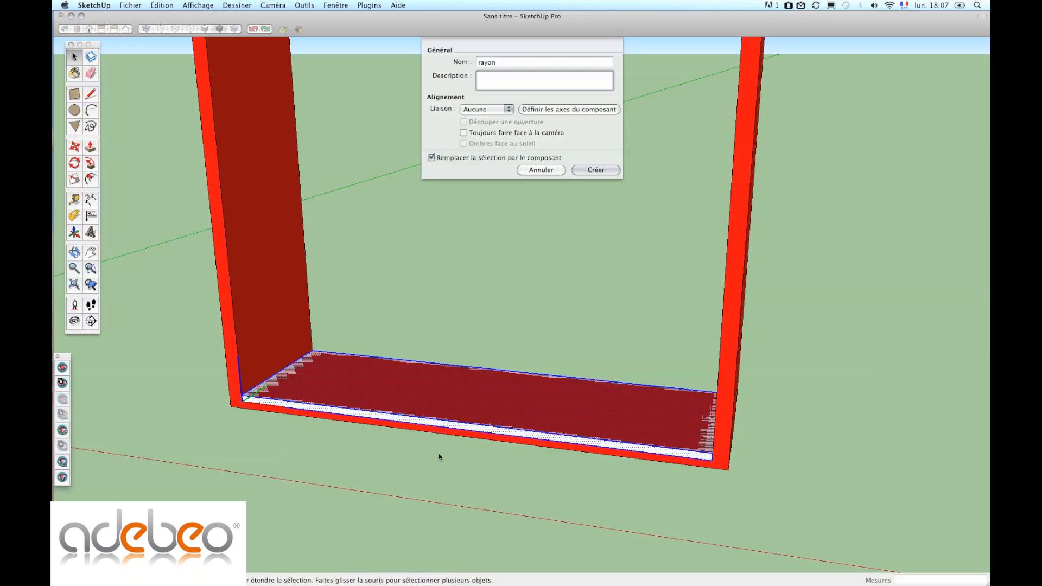
pyautogui.click(583, 172)
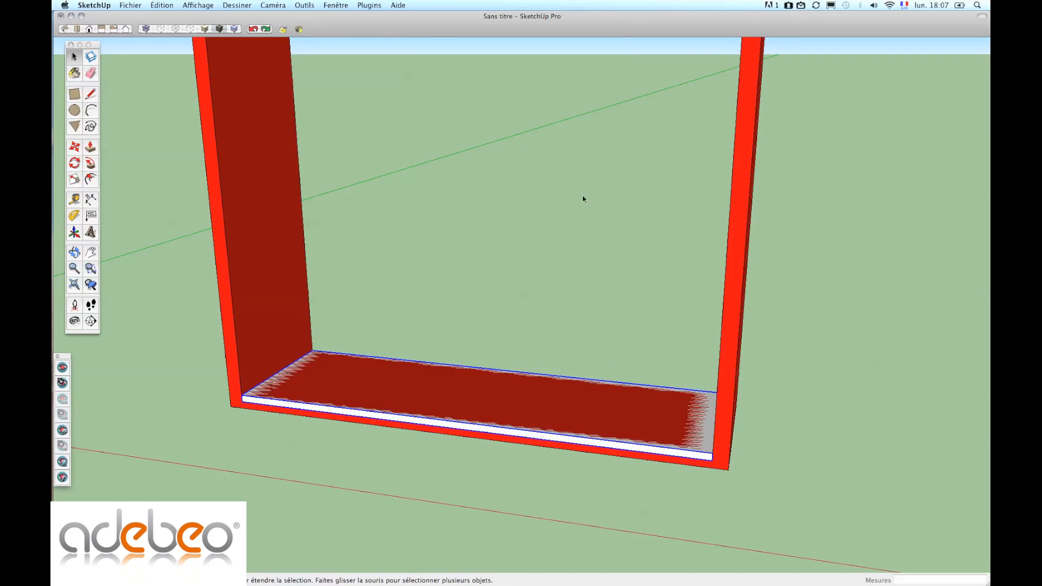
# Step: Copy the shelf component 1.34 m vertically from the frame's inner bottom corner to its inner top corner
pyautogui.scroll(-6, 422, 388)
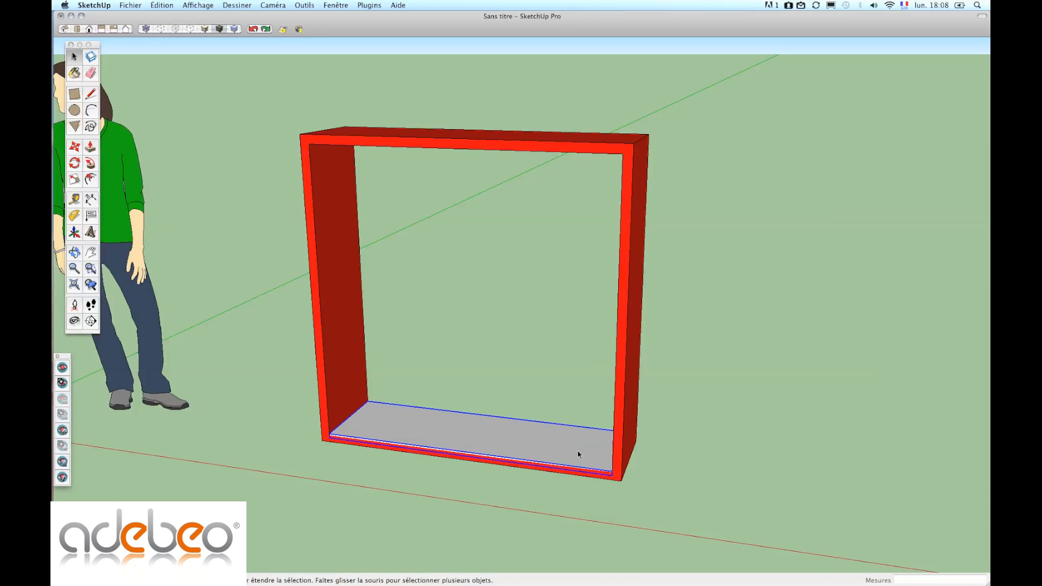
pyautogui.press('m')
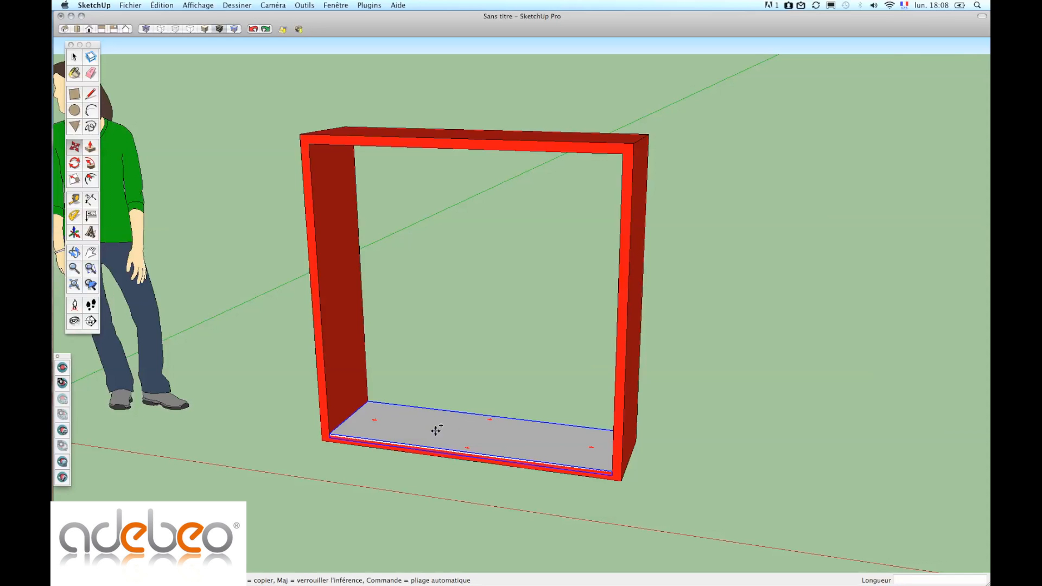
pyautogui.scroll(10, 309, 428)
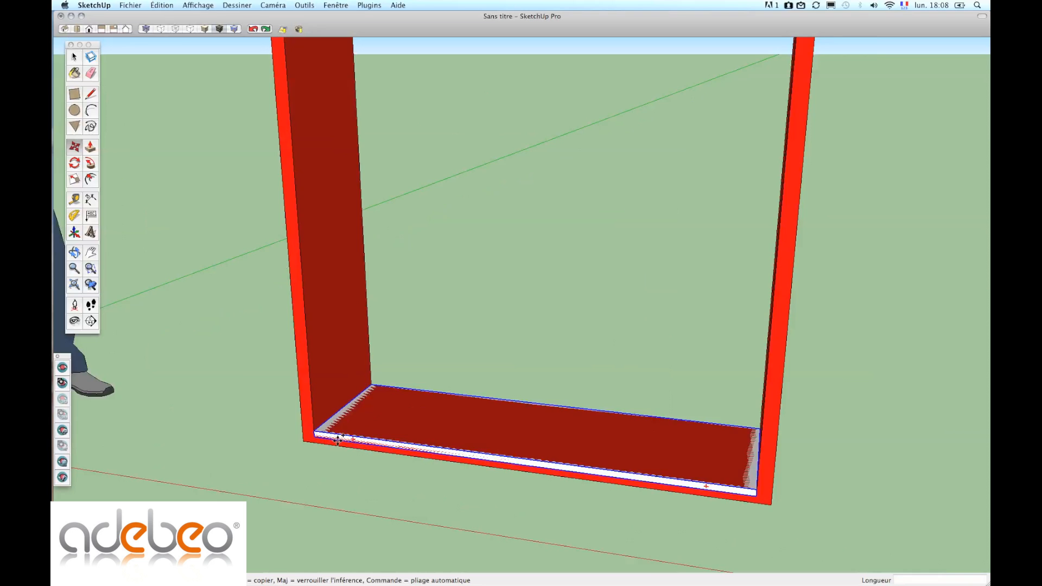
pyautogui.scroll(2, 308, 435)
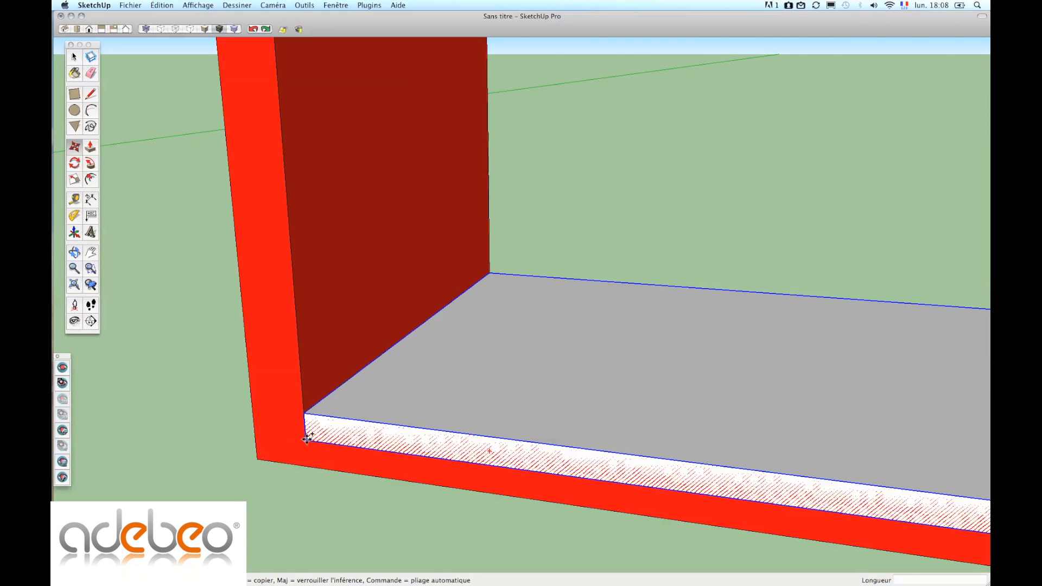
pyautogui.scroll(-4, 308, 437)
pyautogui.scroll(-8, 307, 439)
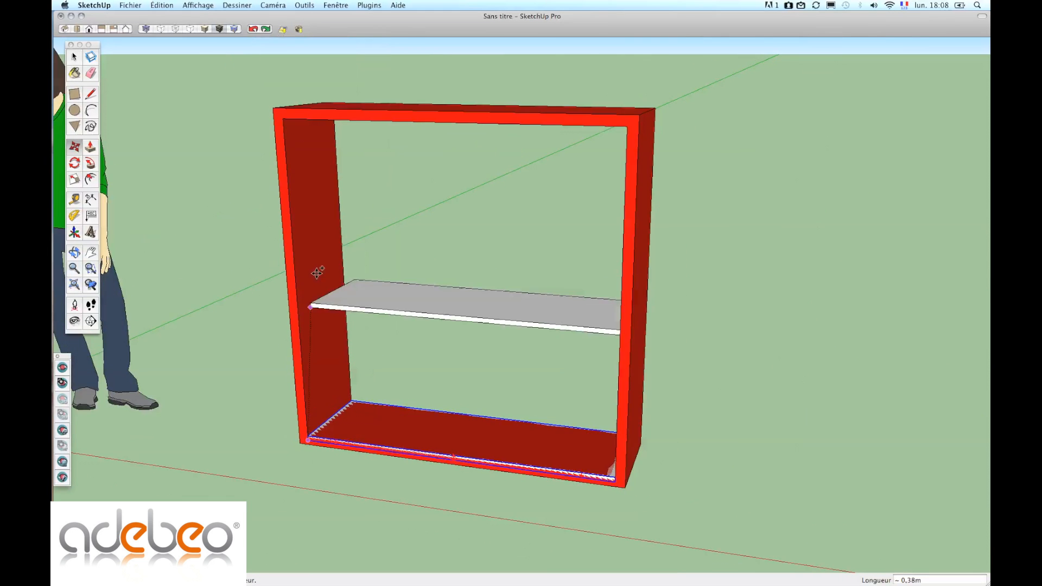
pyautogui.scroll(4, 283, 118)
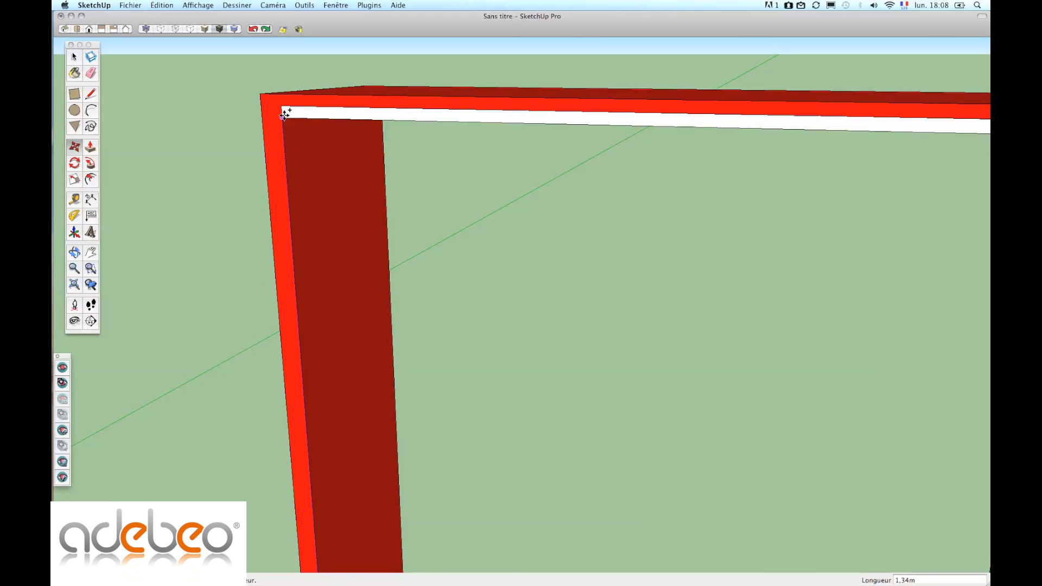
pyautogui.click(284, 116)
# Step: Divide the copy distance with /5 to distribute the shelf copies evenly over the frame's height
pyautogui.scroll(-4, 400, 299)
pyautogui.write('/5')
pyautogui.press('Return')
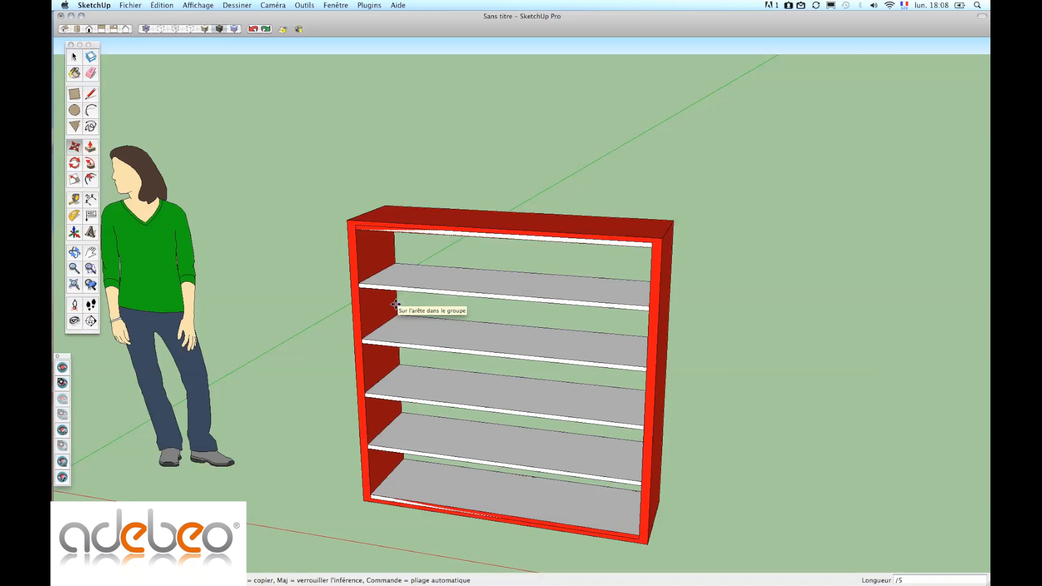
# Step: Delete the two shelves lying against the frame's bottom and top panels
pyautogui.press('space')
pyautogui.moveTo(503, 375); pyautogui.dragTo(432, 487, button='middle')
pyautogui.click(467, 506)
pyautogui.press('Delete')
pyautogui.moveTo(463, 457); pyautogui.dragTo(540, 401, button='middle')
pyautogui.scroll(3, 550, 435)
pyautogui.moveTo(552, 436); pyautogui.dragTo(445, 426, button='middle')
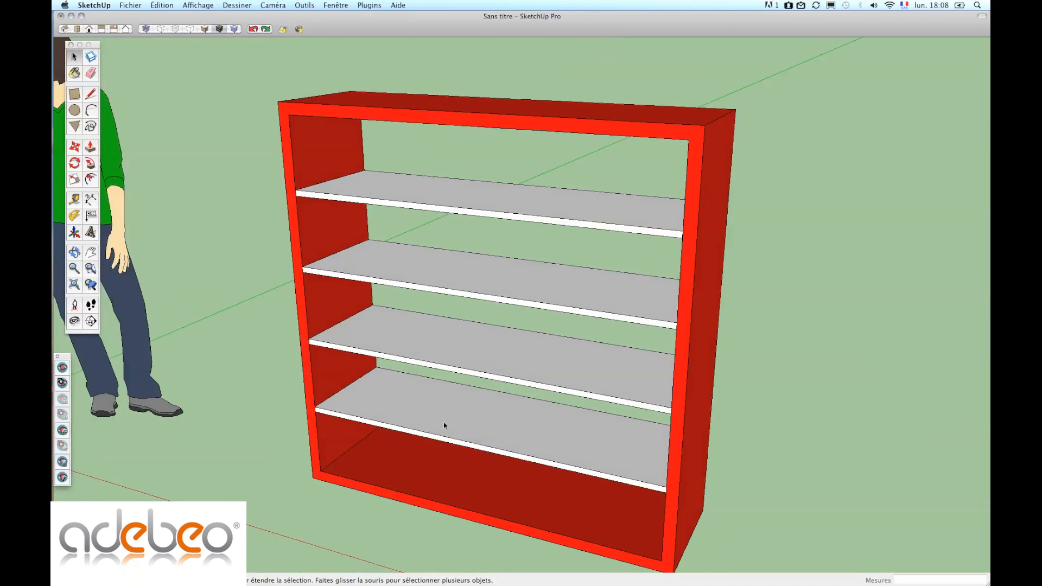
# Step: Open the lowest shelf component, push its front face inward about 1 cm with Push/Pull, and close the component
pyautogui.click(443, 426)
pyautogui.scroll(6, 443, 426)
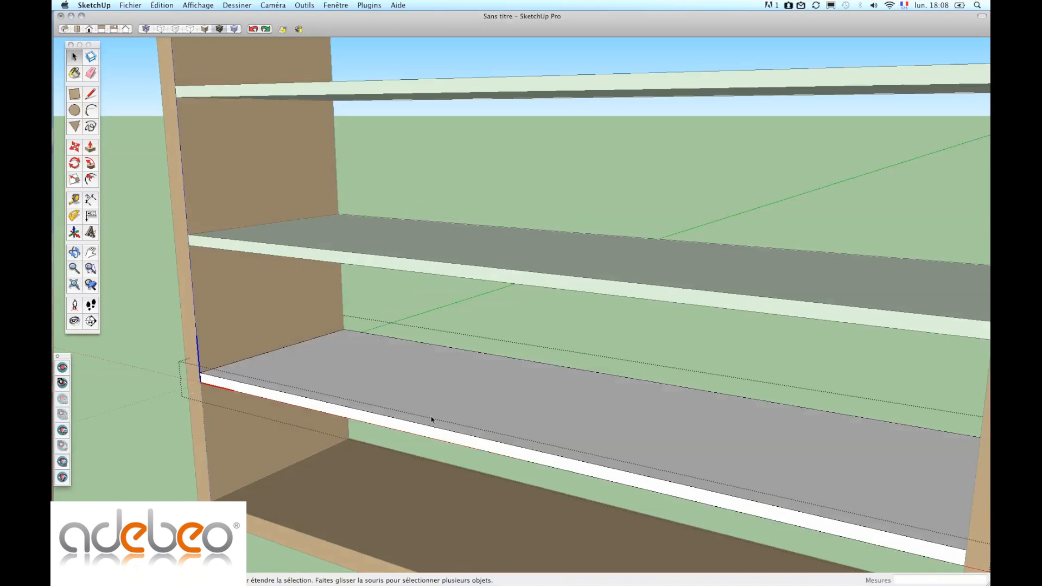
pyautogui.scroll(2, 430, 426)
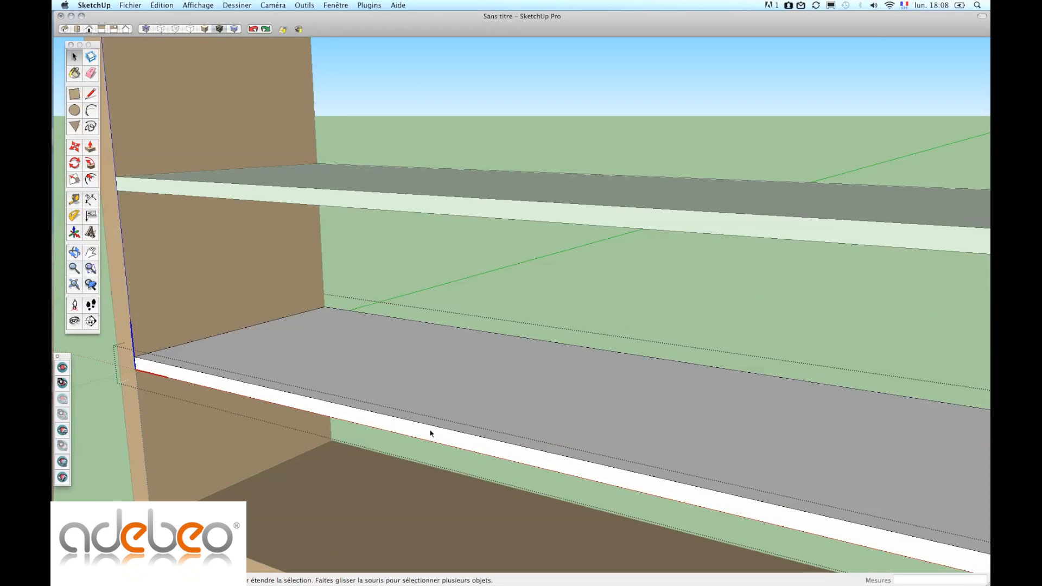
pyautogui.scroll(-5, 430, 433)
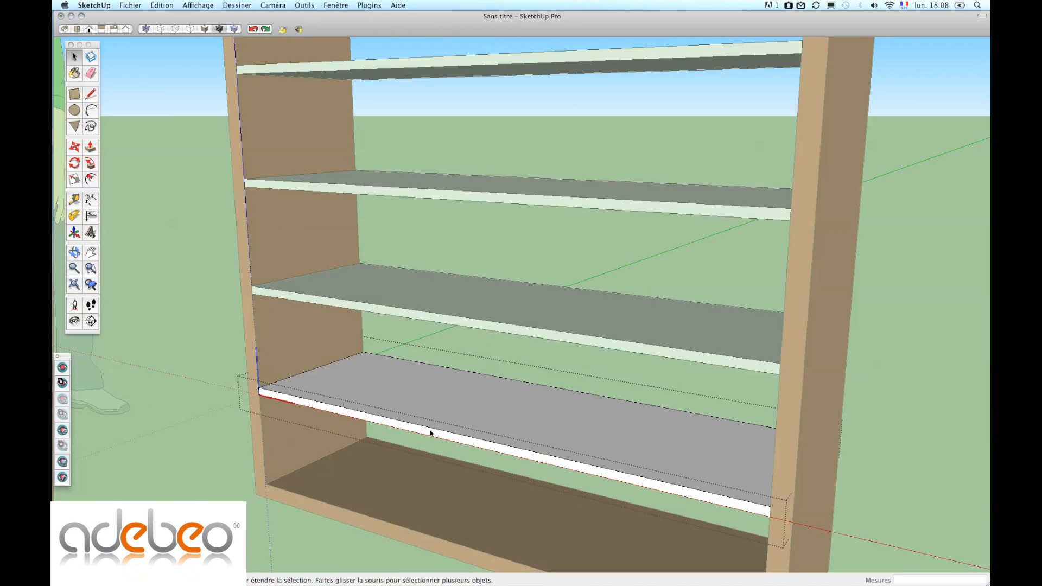
pyautogui.press('p')
pyautogui.click(427, 437)
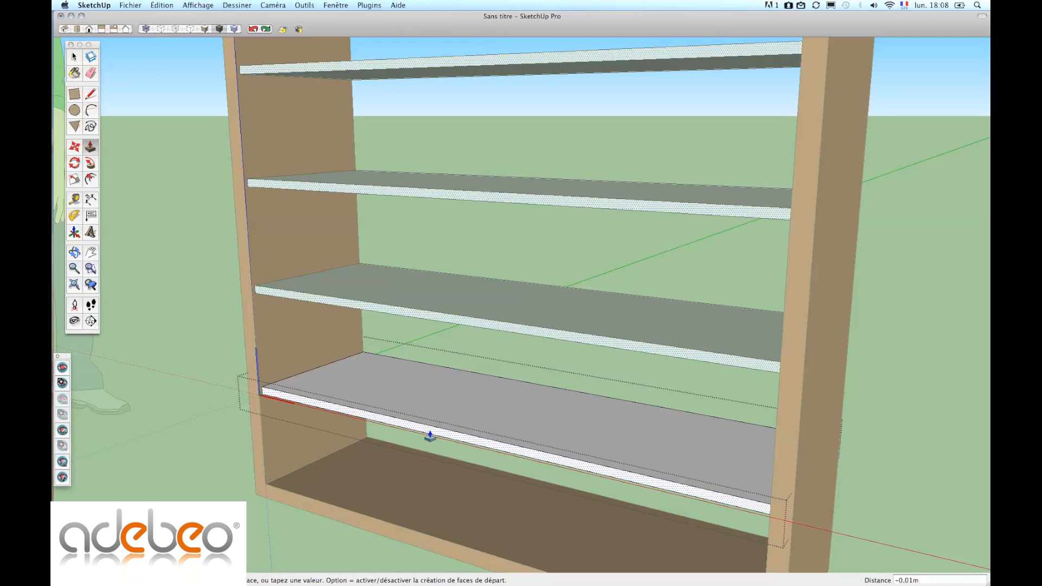
pyautogui.click(430, 434)
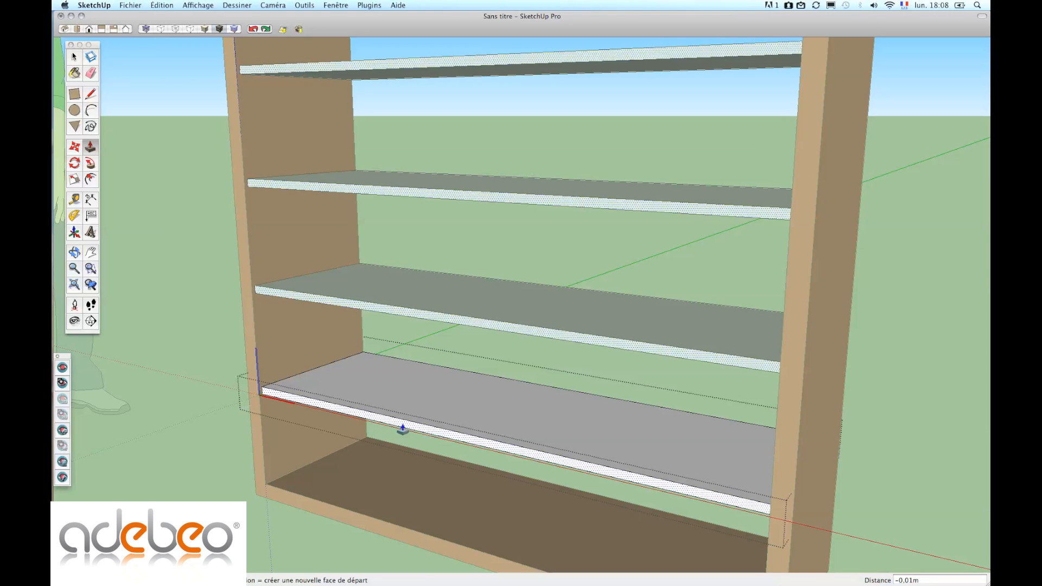
pyautogui.click(75, 56)
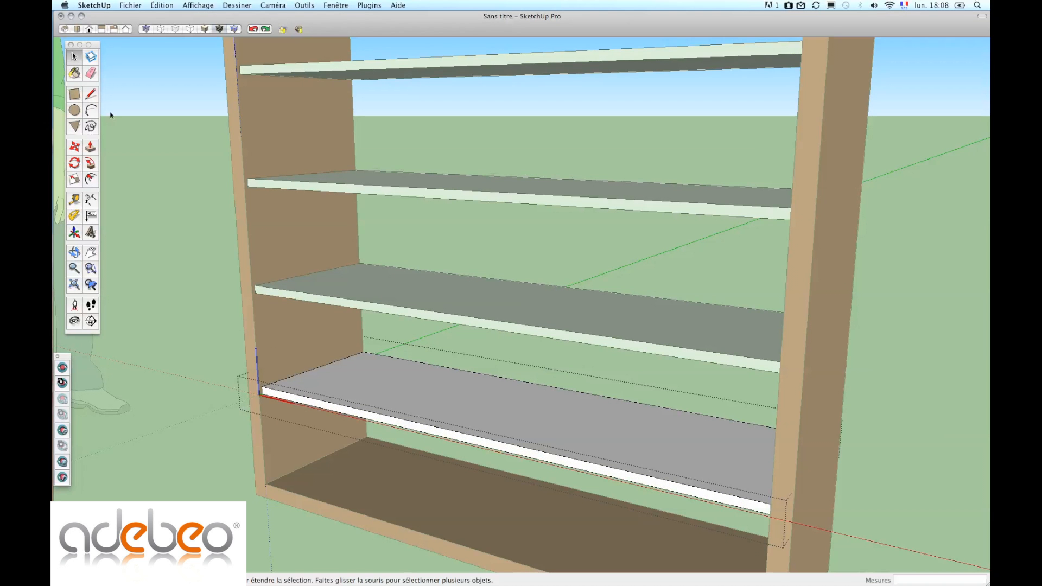
pyautogui.click(165, 228)
# Step: Open the lowest shelf component again and cut a small rectangular hole 2 cm deep through its board near the end by the person
pyautogui.scroll(-3, 166, 230)
pyautogui.moveTo(475, 275); pyautogui.dragTo(359, 293, button='middle')
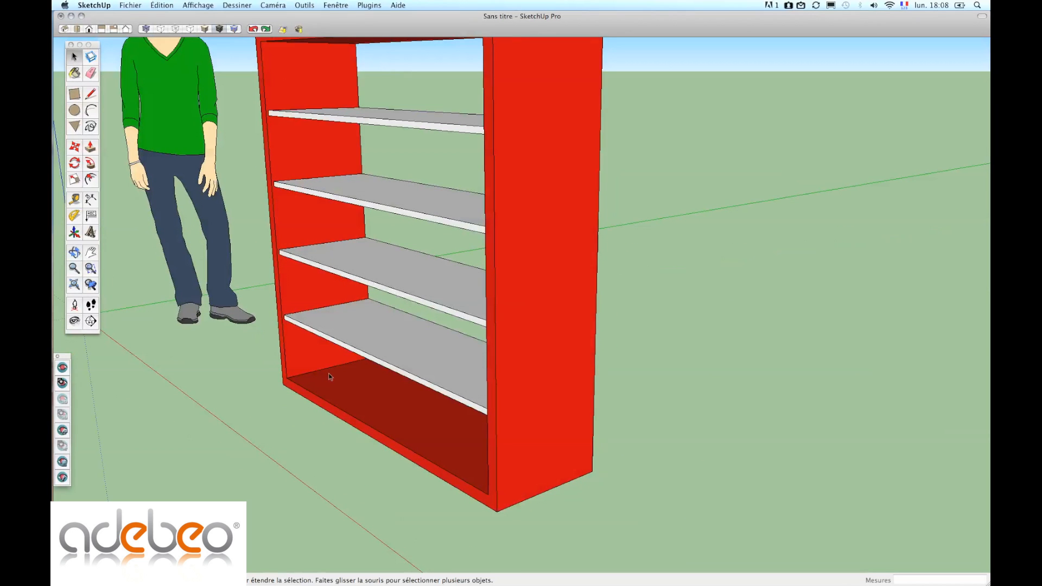
pyautogui.moveTo(333, 384); pyautogui.dragTo(568, 408, button='middle')
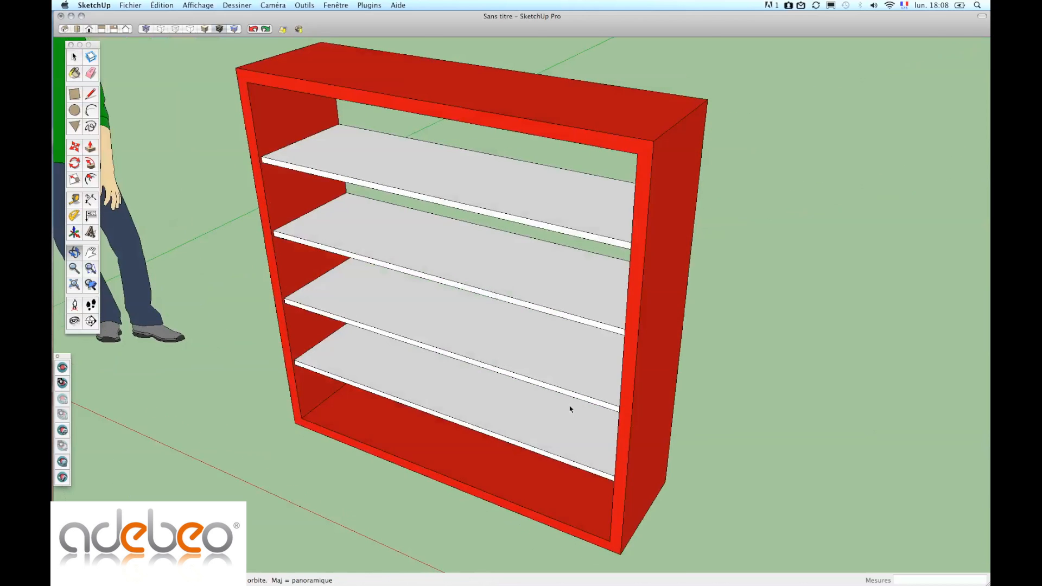
pyautogui.doubleClick(391, 382)
pyautogui.scroll(2, 392, 382)
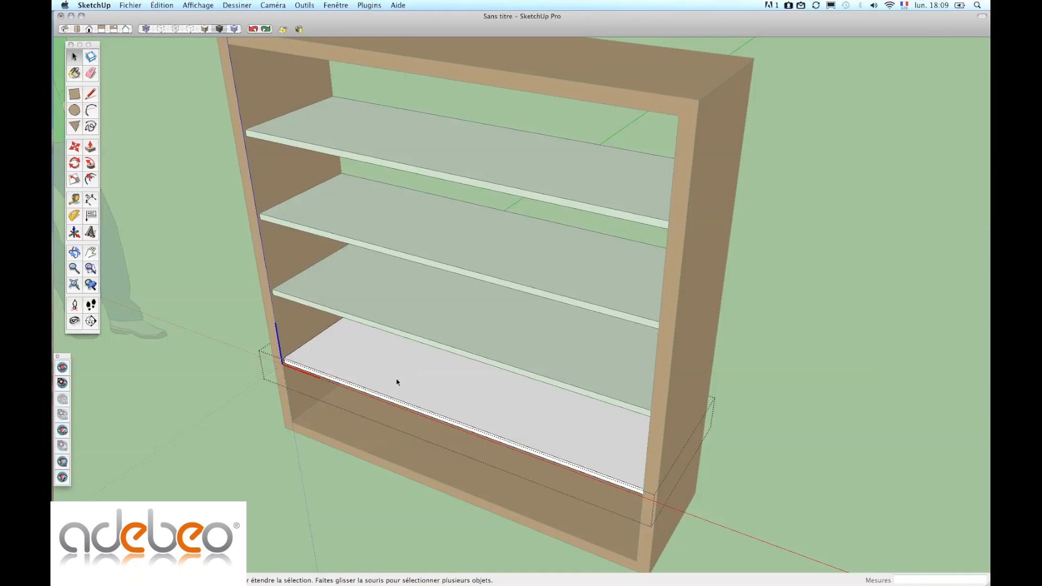
pyautogui.press('r')
pyautogui.click(325, 369)
pyautogui.click(382, 365)
pyautogui.press('p')
pyautogui.click(359, 367)
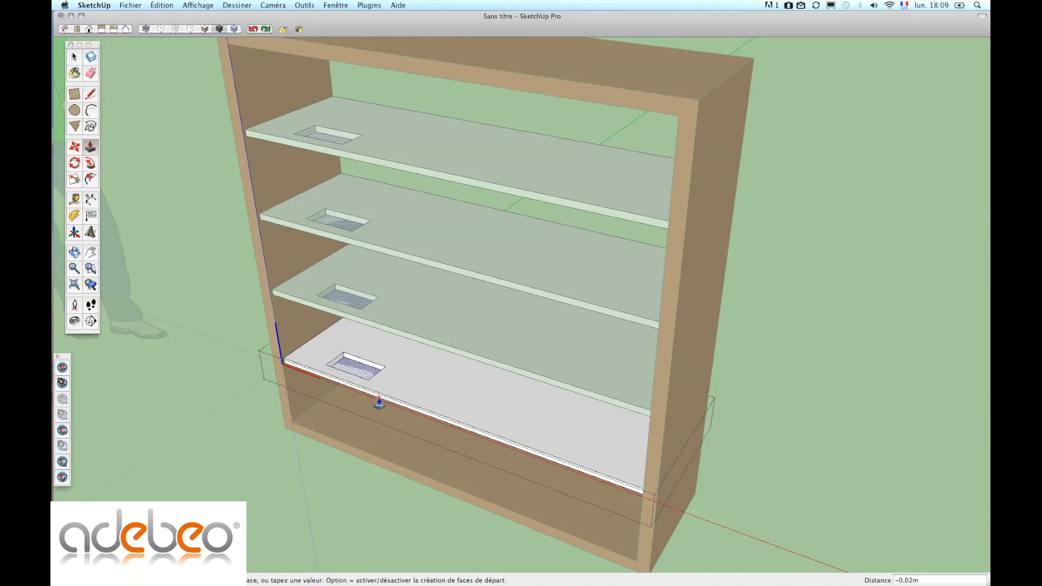
pyautogui.click(379, 402)
pyautogui.press('space')
# Step: Draw a freehand shape at the shelf's front edge, push it through the board as a notch, and close the component
pyautogui.click(91, 126)
pyautogui.moveTo(450, 392)
pyautogui.mouseDown()
pyautogui.moveTo(491, 412)
pyautogui.moveTo(456, 388)
pyautogui.moveTo(467, 399)
pyautogui.mouseUp()
pyautogui.press('space')
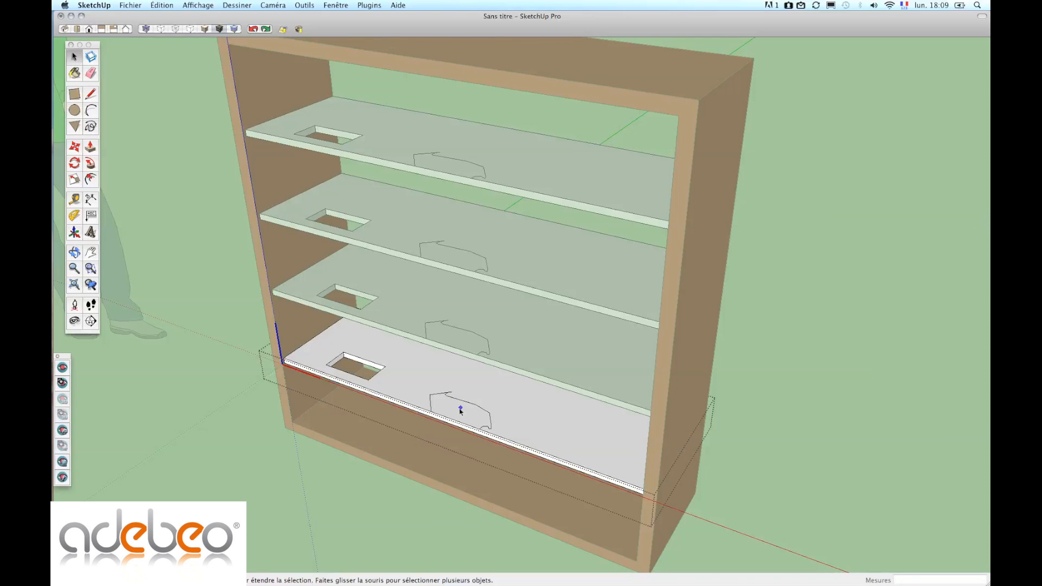
pyautogui.press('p')
pyautogui.click(460, 412)
pyautogui.click(455, 426)
pyautogui.press('space')
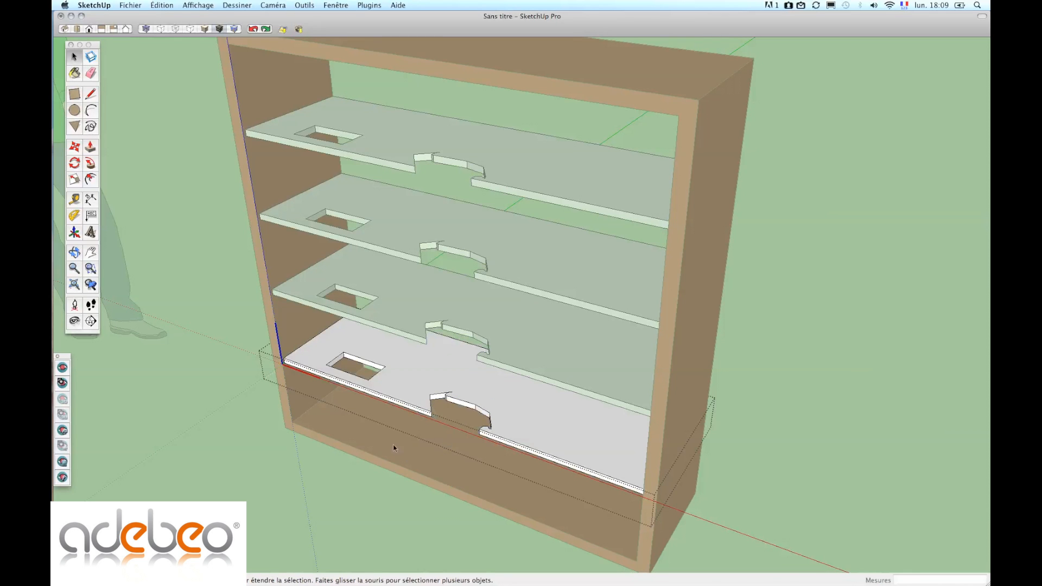
pyautogui.moveTo(393, 445); pyautogui.dragTo(442, 406, button='middle')
pyautogui.scroll(-5, 441, 405)
pyautogui.click(649, 439)
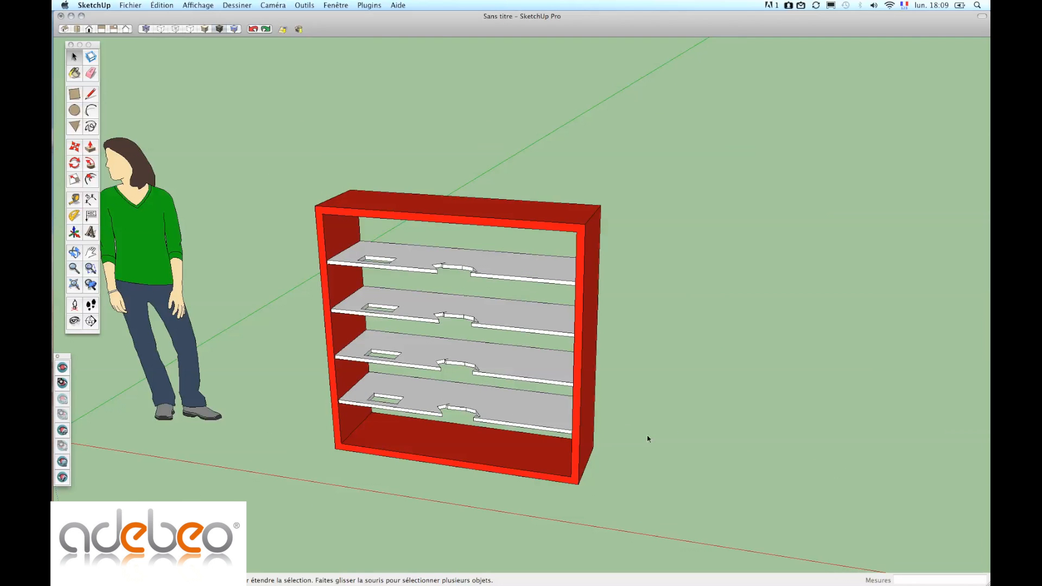
# Step: Undo the freehand notch and the rectangular hole in the shelves, and leave the component
pyautogui.press('super+z')
pyautogui.press('super+z')
pyautogui.press('super+z')
pyautogui.press('super+z')
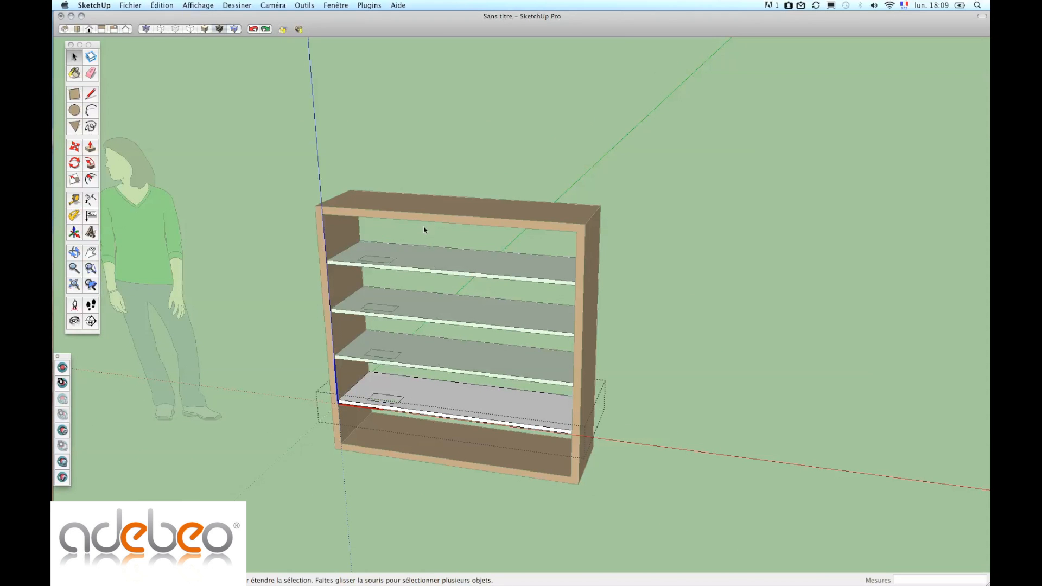
pyautogui.click(684, 407)
pyautogui.moveTo(433, 422); pyautogui.dragTo(351, 408, button='middle')
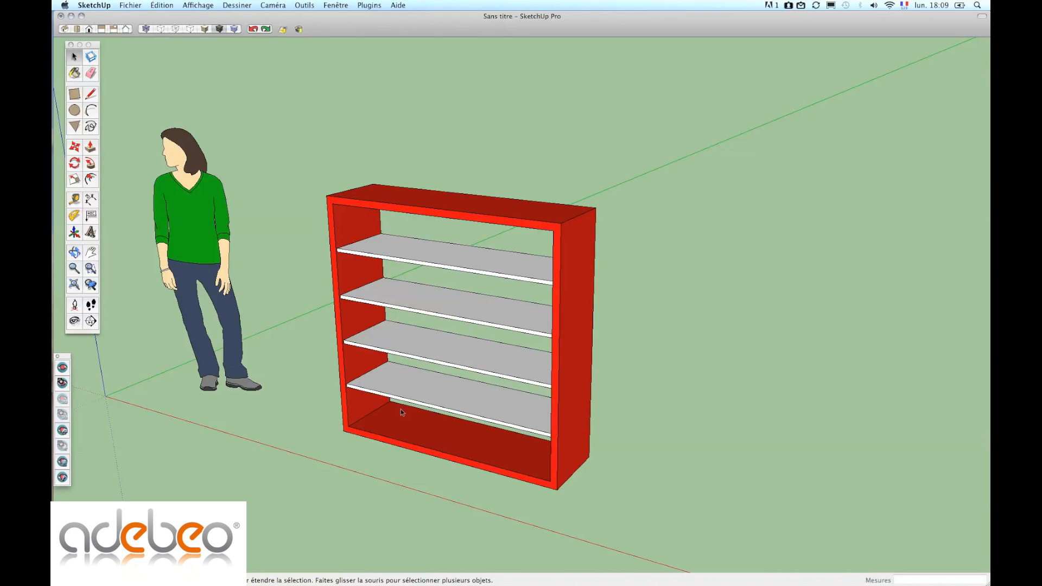
# Step: Select the whole shelving unit with its shelves and copy it along the red axis, leaving a small gap beside the original
pyautogui.click(448, 410)
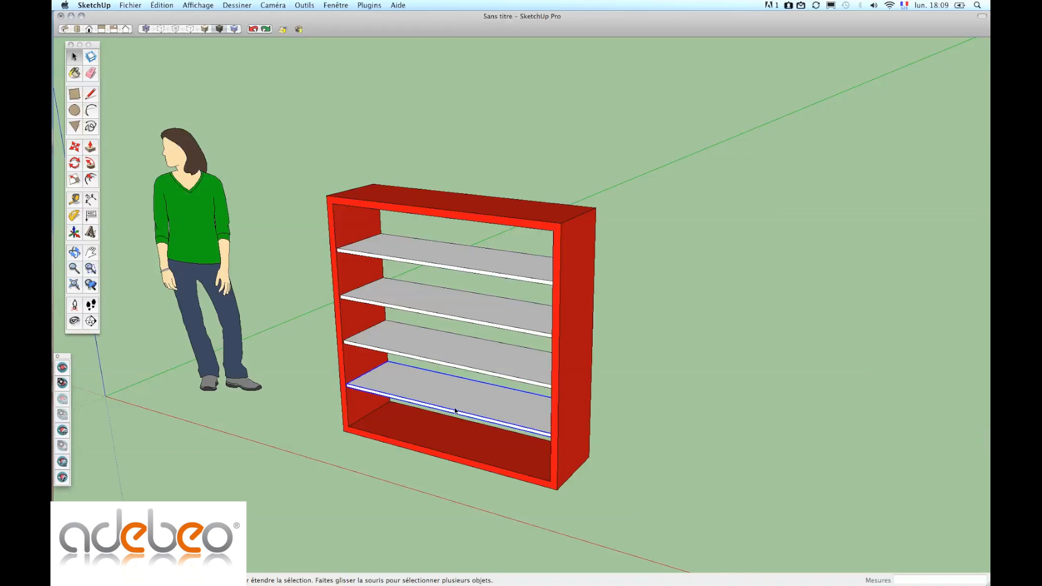
pyautogui.scroll(-5, 455, 410)
pyautogui.moveTo(348, 226); pyautogui.dragTo(646, 502)
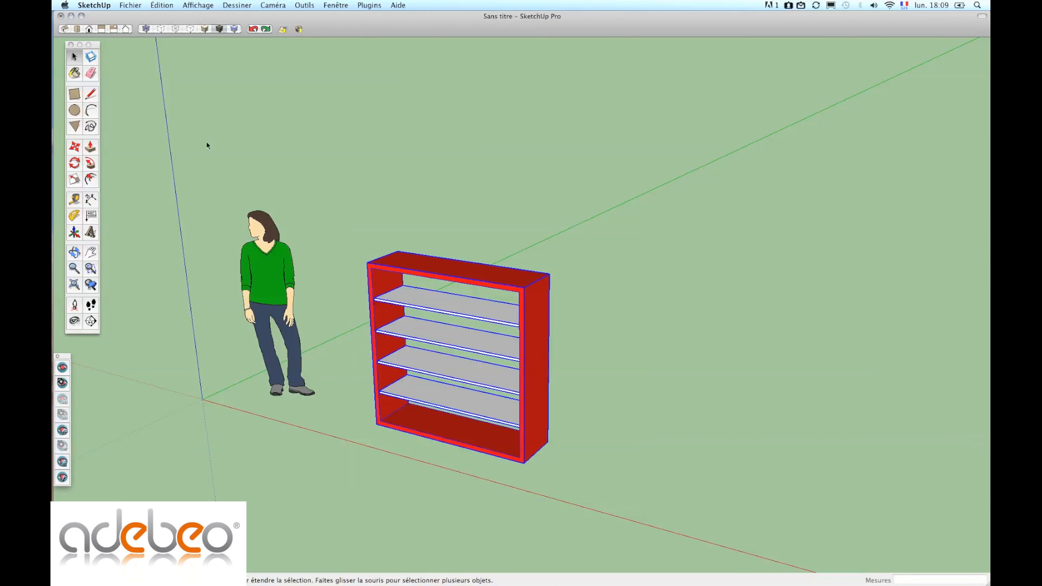
pyautogui.moveTo(332, 216); pyautogui.dragTo(577, 465)
pyautogui.scroll(-3, 554, 406)
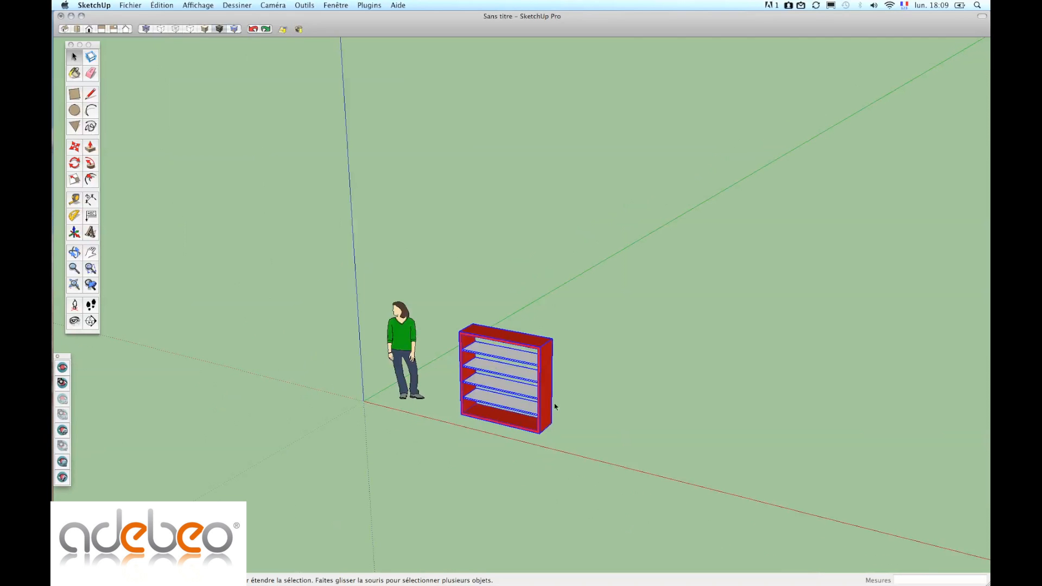
pyautogui.click(77, 147)
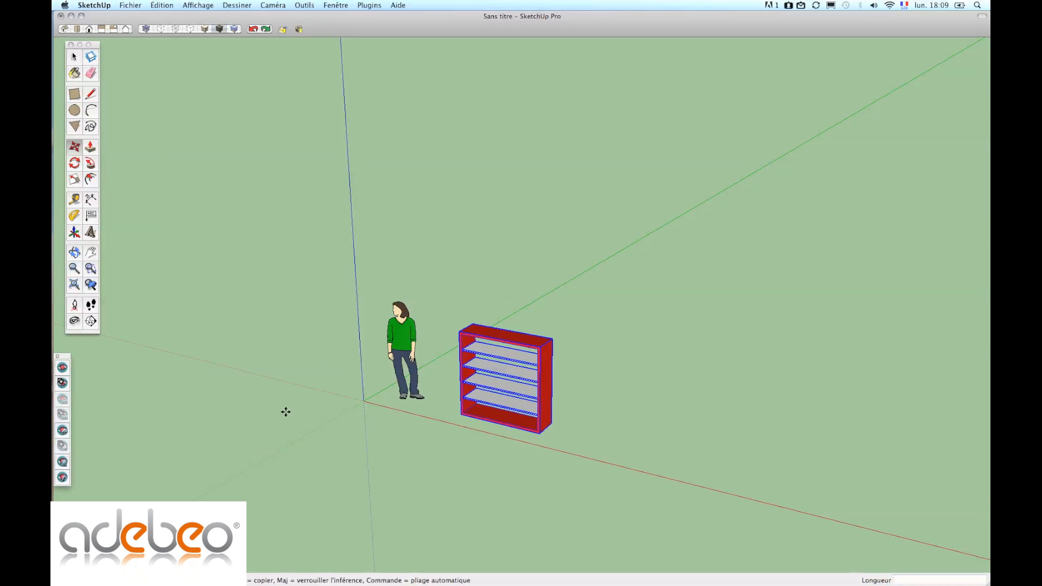
pyautogui.click(459, 418)
pyautogui.press('alt')
pyautogui.click(565, 443)
pyautogui.press('space')
pyautogui.scroll(3, 651, 445)
pyautogui.scroll(2, 659, 445)
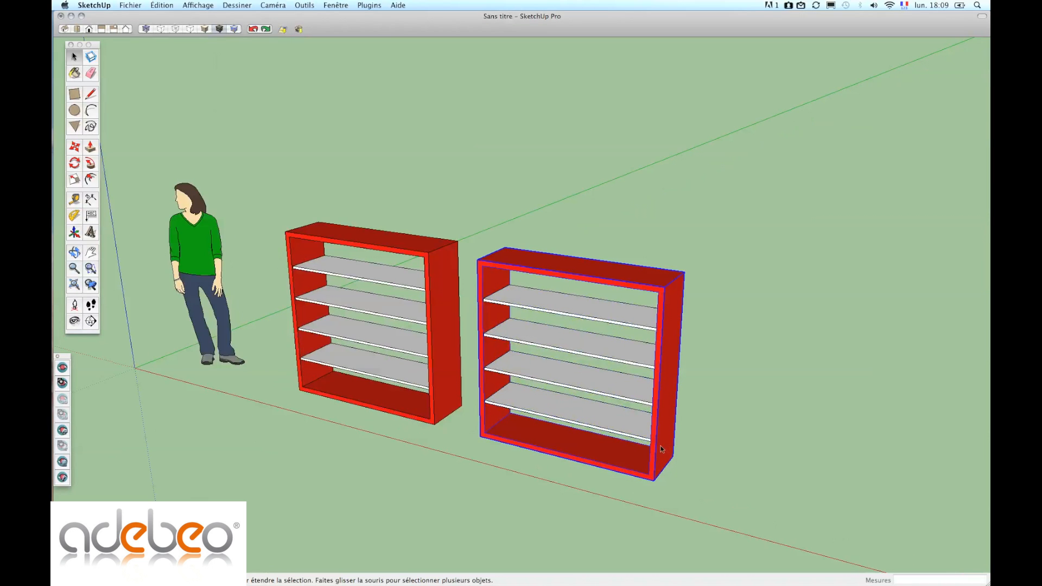
# Step: Open the frame group of the copied unit and draw a rectangle of about 0.48 by 0.19 m on its top face
pyautogui.scroll(-2, 614, 271)
pyautogui.moveTo(614, 271); pyautogui.dragTo(597, 330, button='middle')
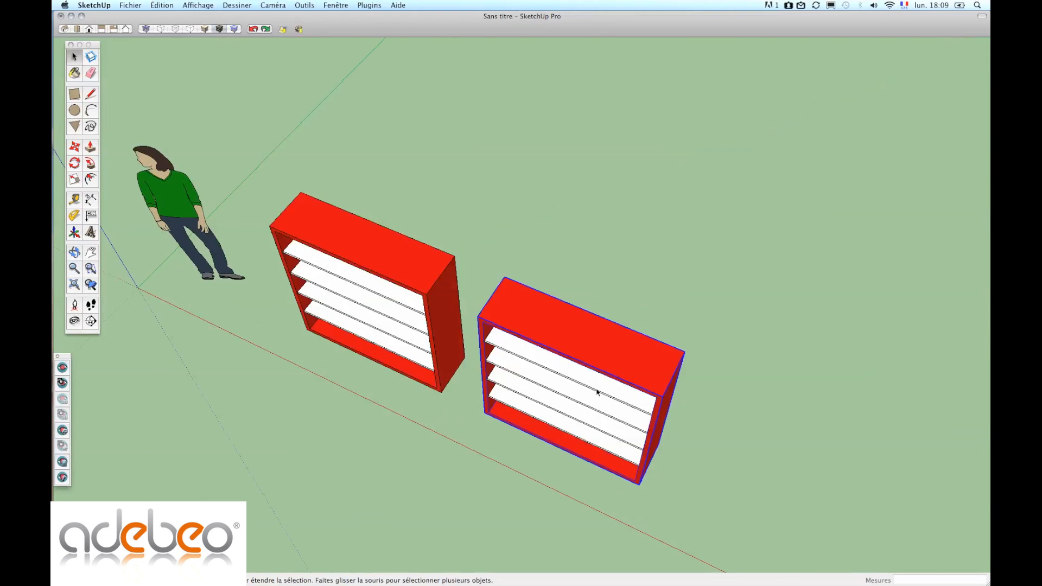
pyautogui.doubleClick(597, 329)
pyautogui.press('r')
pyautogui.click(567, 314)
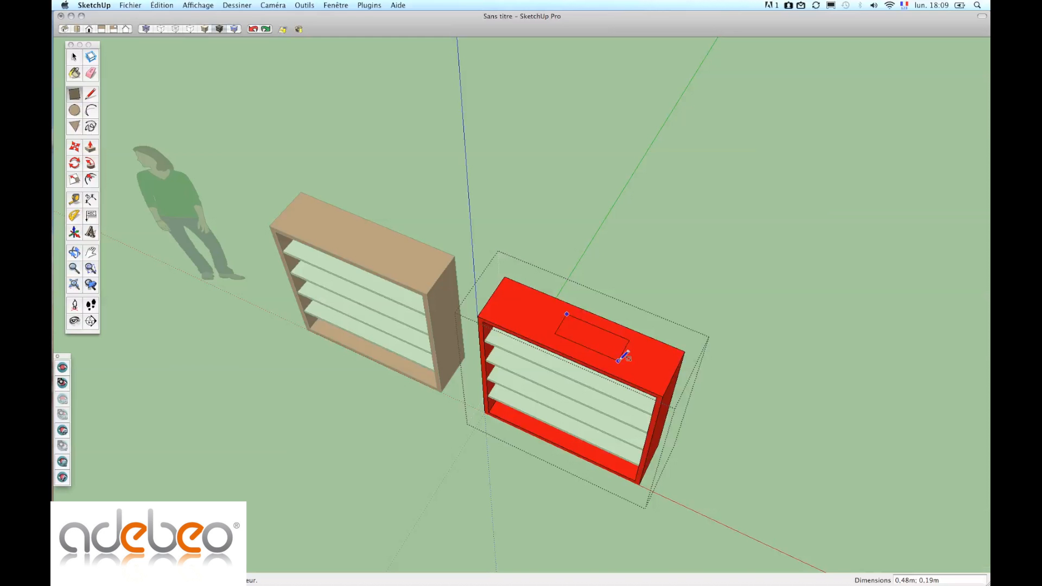
pyautogui.click(620, 358)
# Step: Push the rectangle through the copied frame's top panel to cut an opening, and close the group
pyautogui.press('p')
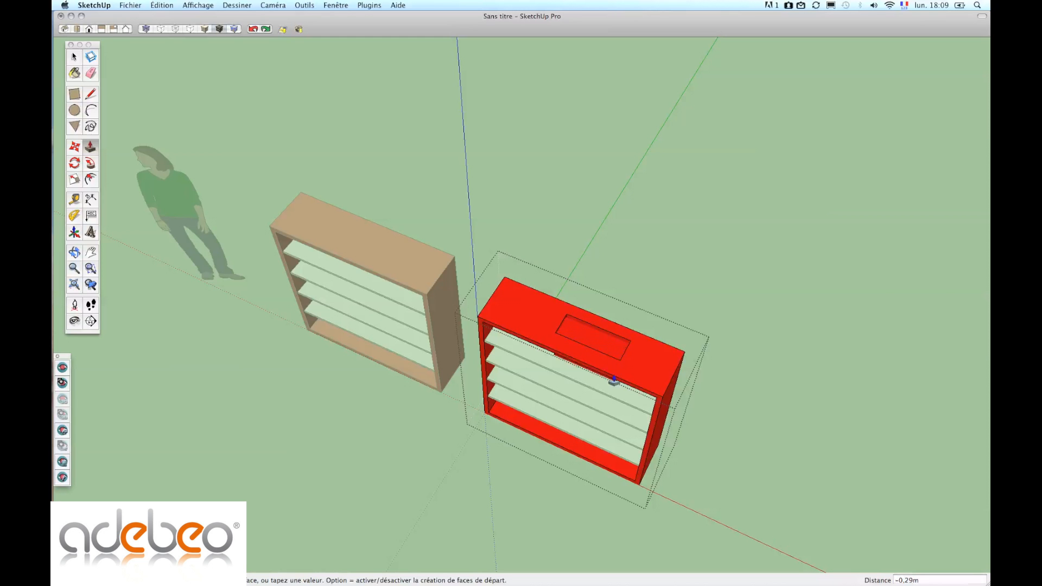
pyautogui.scroll(2, 655, 401)
pyautogui.scroll(3, 656, 401)
pyautogui.click(658, 401)
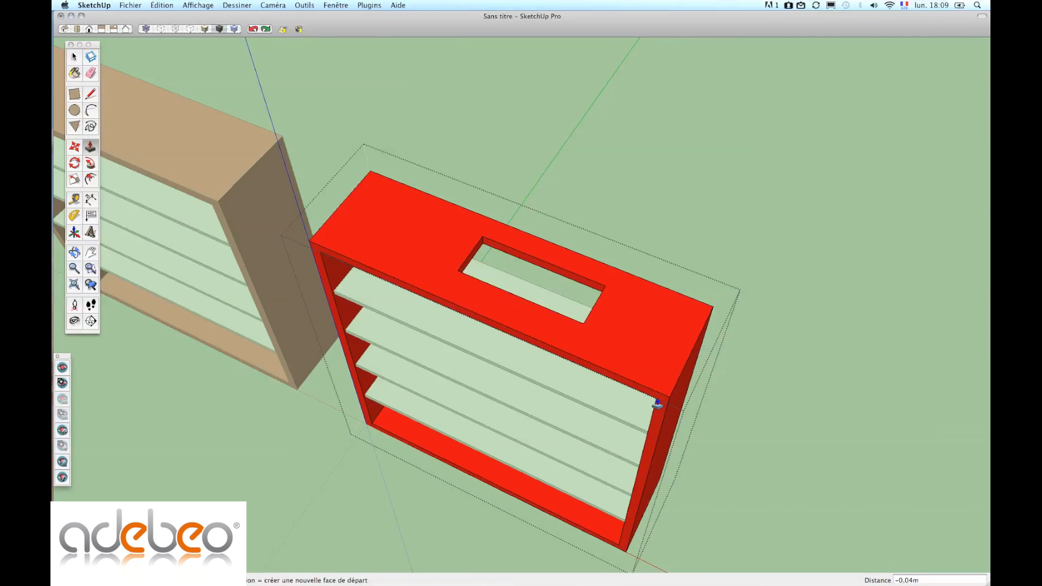
pyautogui.scroll(-3, 658, 401)
pyautogui.press('space')
pyautogui.click(744, 451)
pyautogui.moveTo(646, 512); pyautogui.dragTo(615, 323, button='middle')
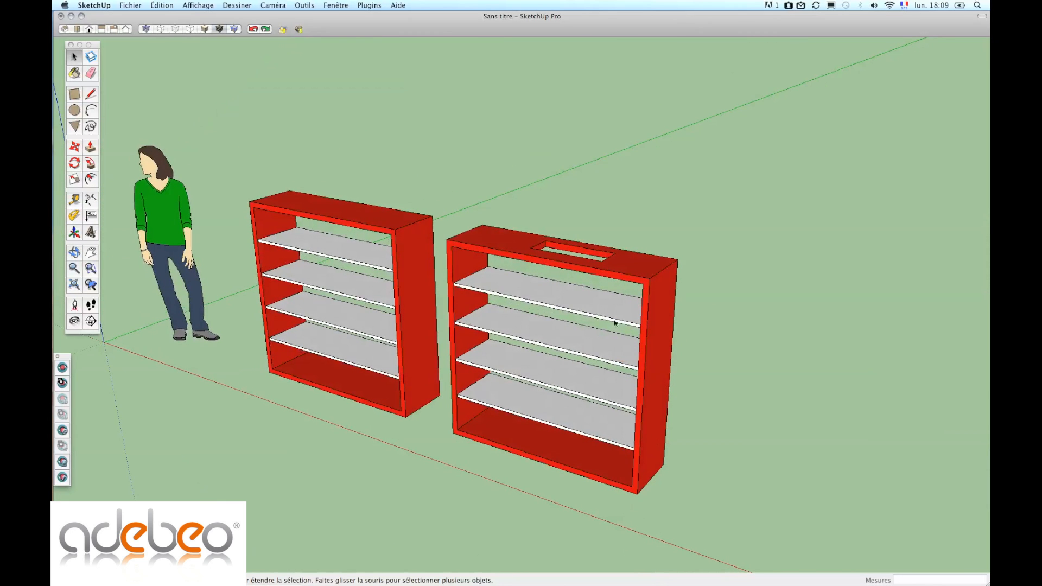
# Step: Open the second-lowest shelf component of the copied unit, cut a rectangular opening through the middle of its board, and close the component
pyautogui.doubleClick(545, 380)
pyautogui.scroll(4, 546, 382)
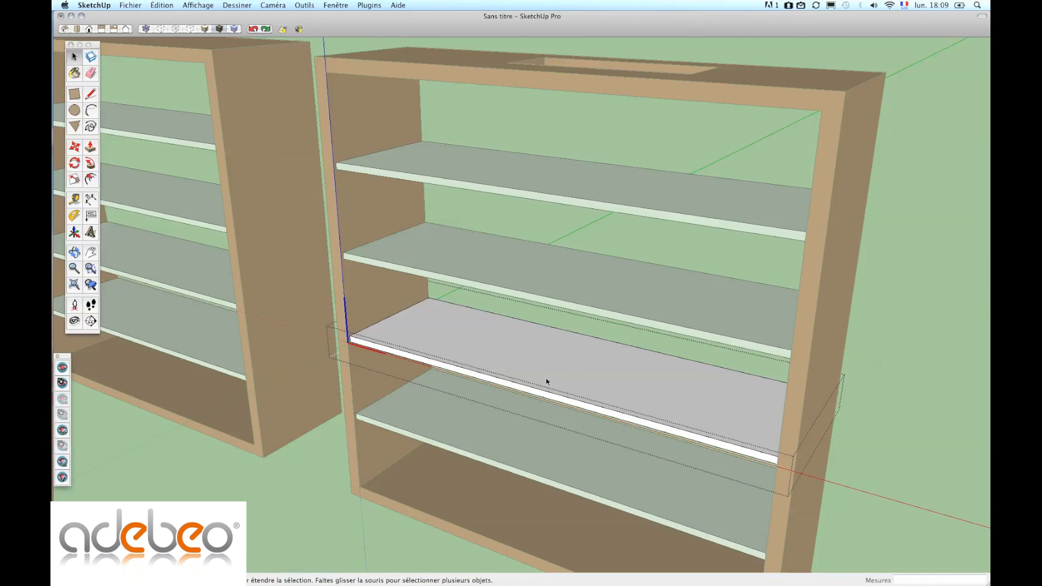
pyautogui.press('r')
pyautogui.click(535, 367)
pyautogui.click(623, 363)
pyautogui.scroll(-4, 624, 362)
pyautogui.press('p')
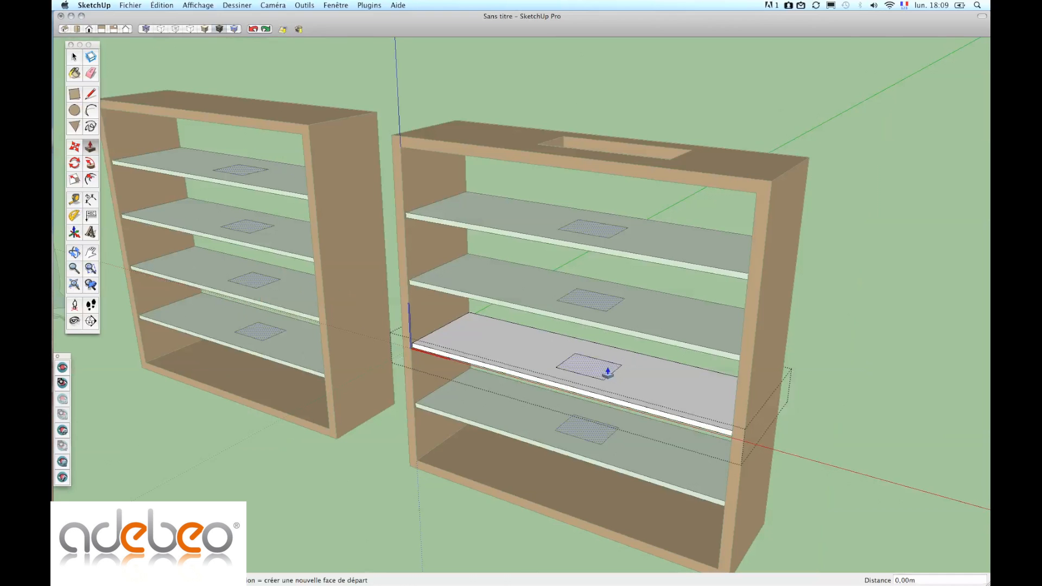
pyautogui.click(590, 400)
pyautogui.scroll(-5, 593, 400)
pyautogui.press('space')
pyautogui.click(754, 456)
pyautogui.moveTo(555, 450); pyautogui.dragTo(556, 432, button='middle')
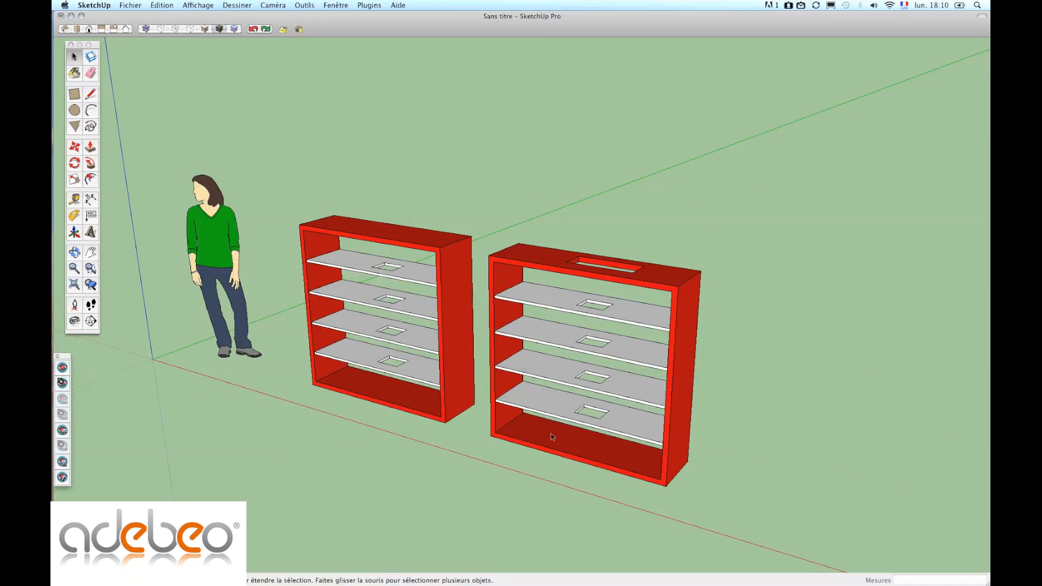